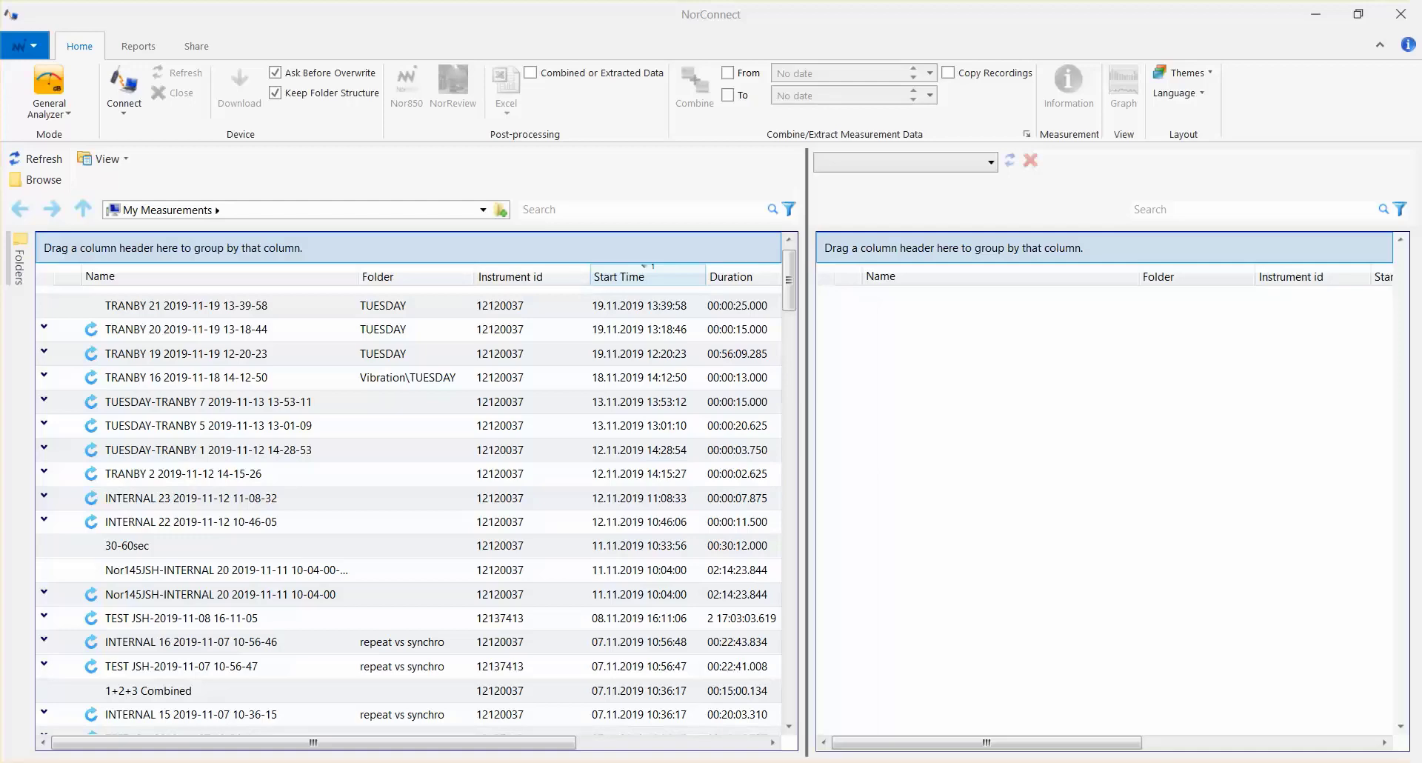
# - Connect to the instrument at the recent LAN address 10.145.27.1
pyautogui.click(1279, 761)
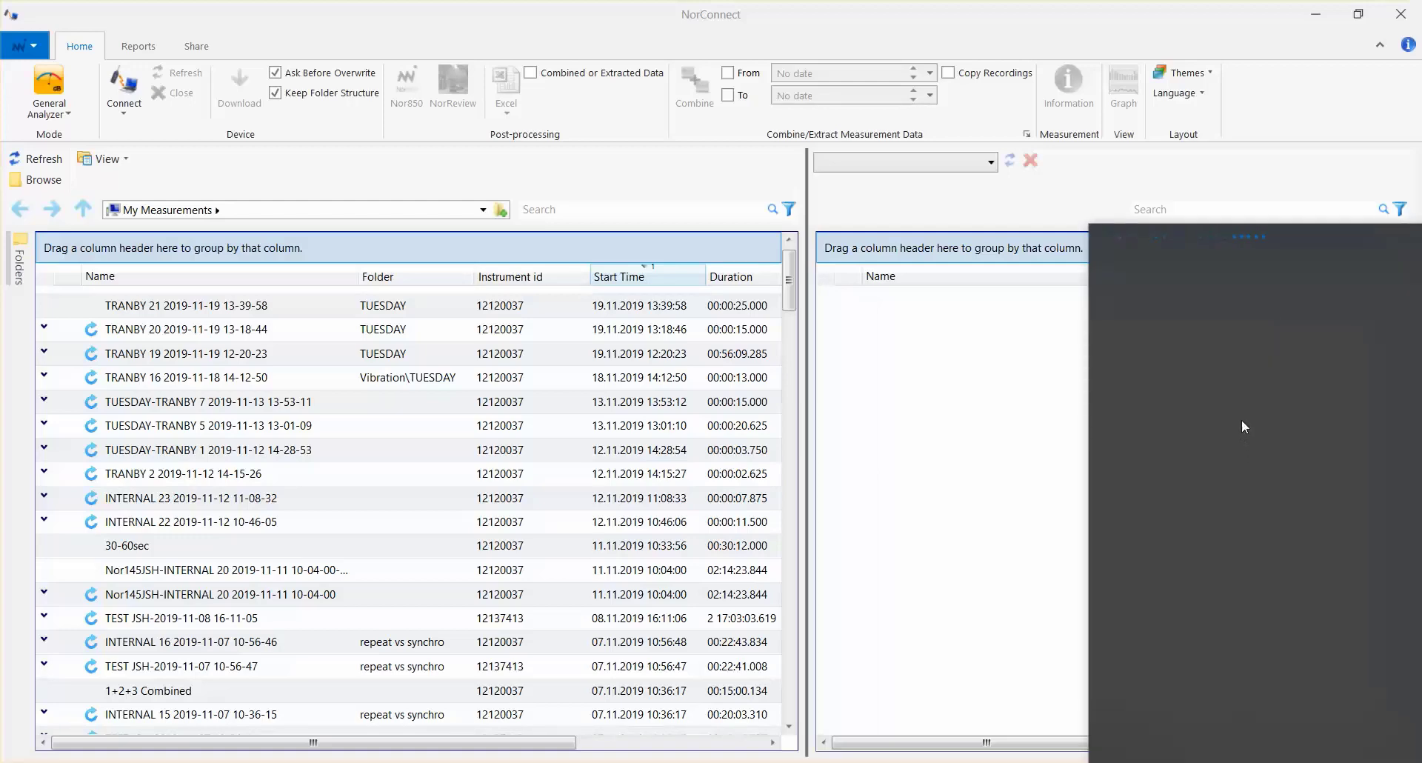
pyautogui.click(1009, 415)
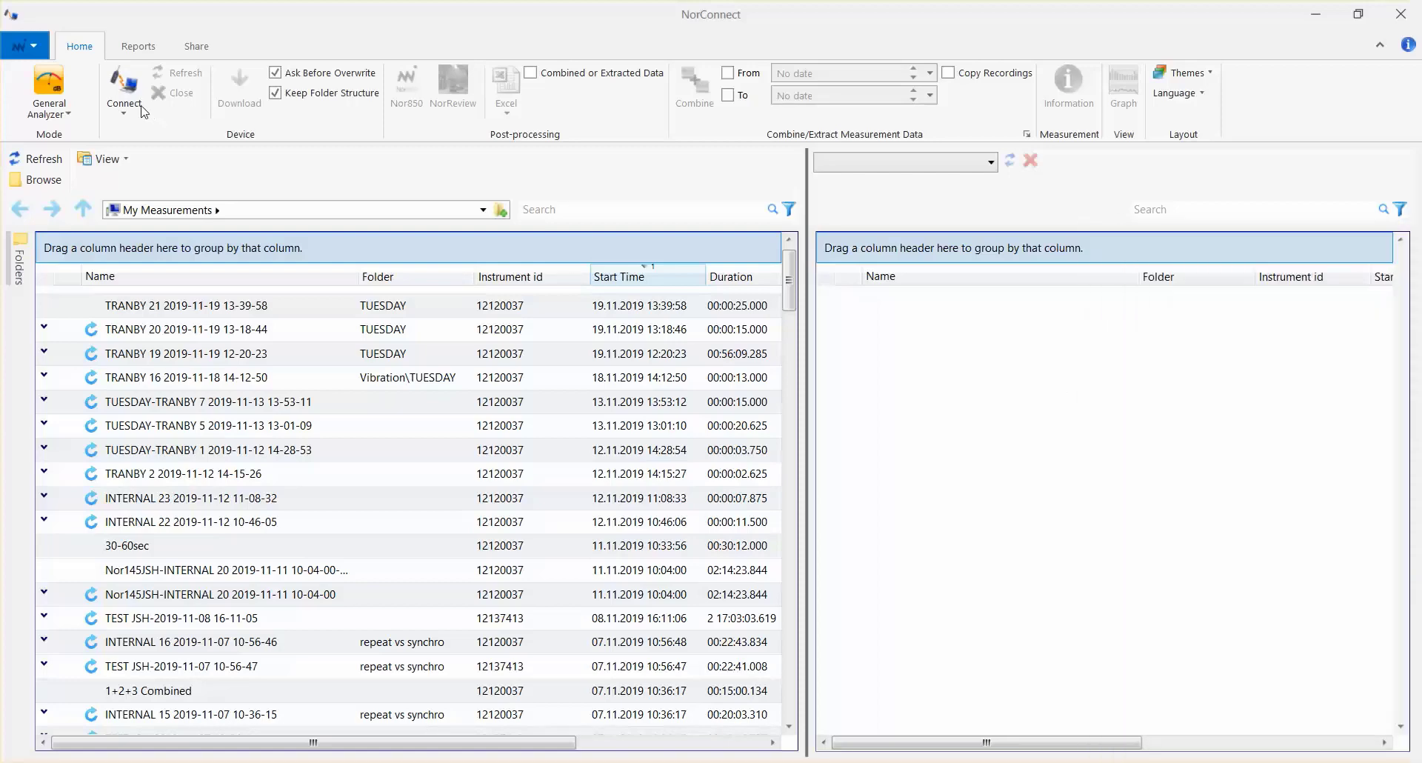
pyautogui.click(134, 116)
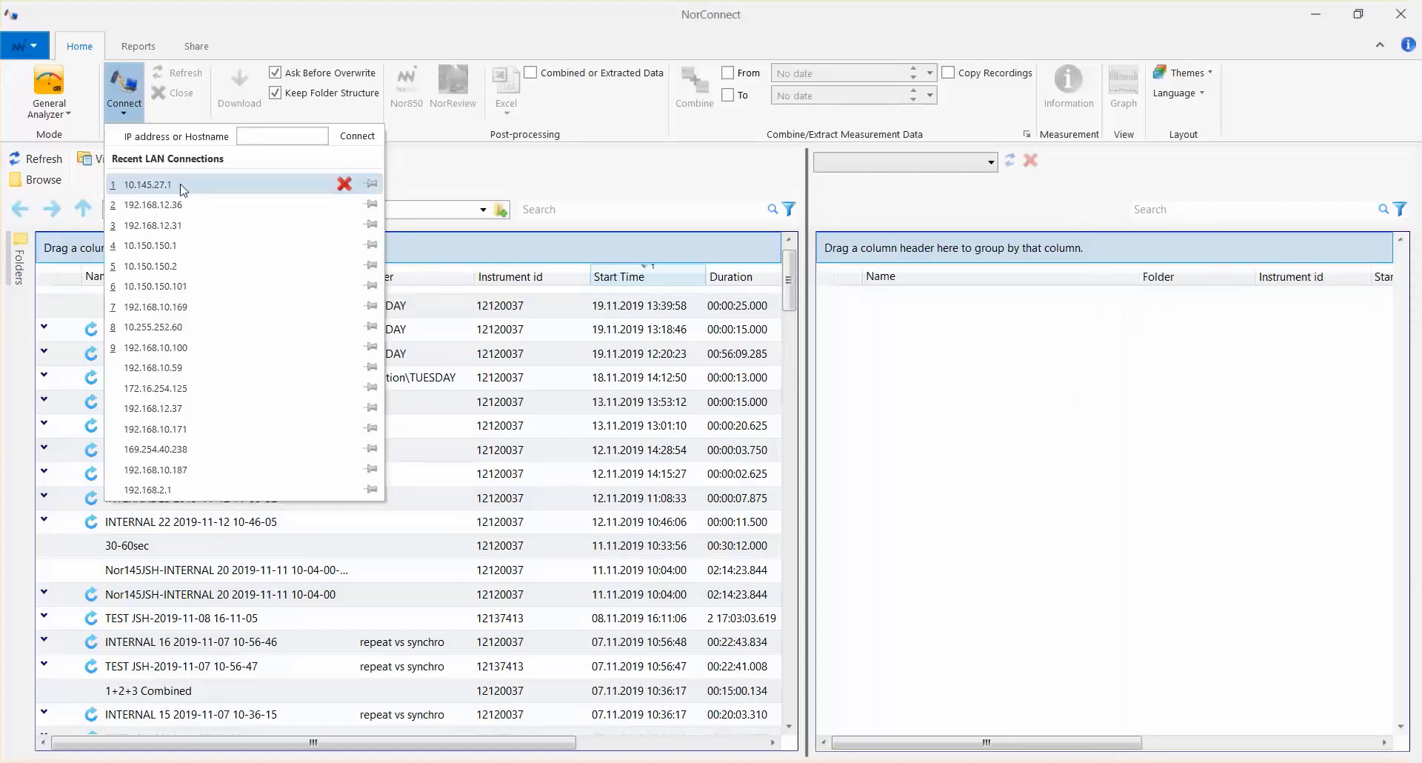
pyautogui.click(207, 190)
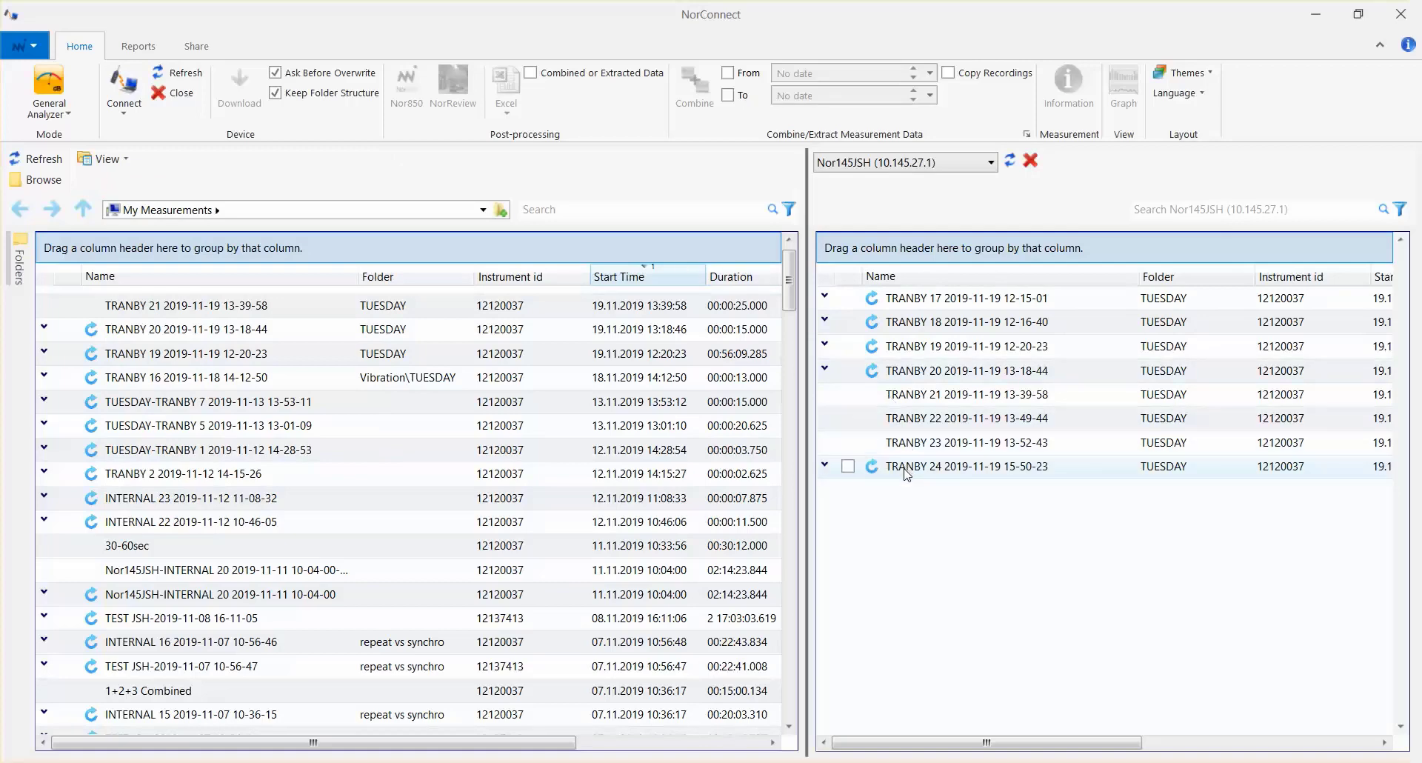
pyautogui.click(825, 464)
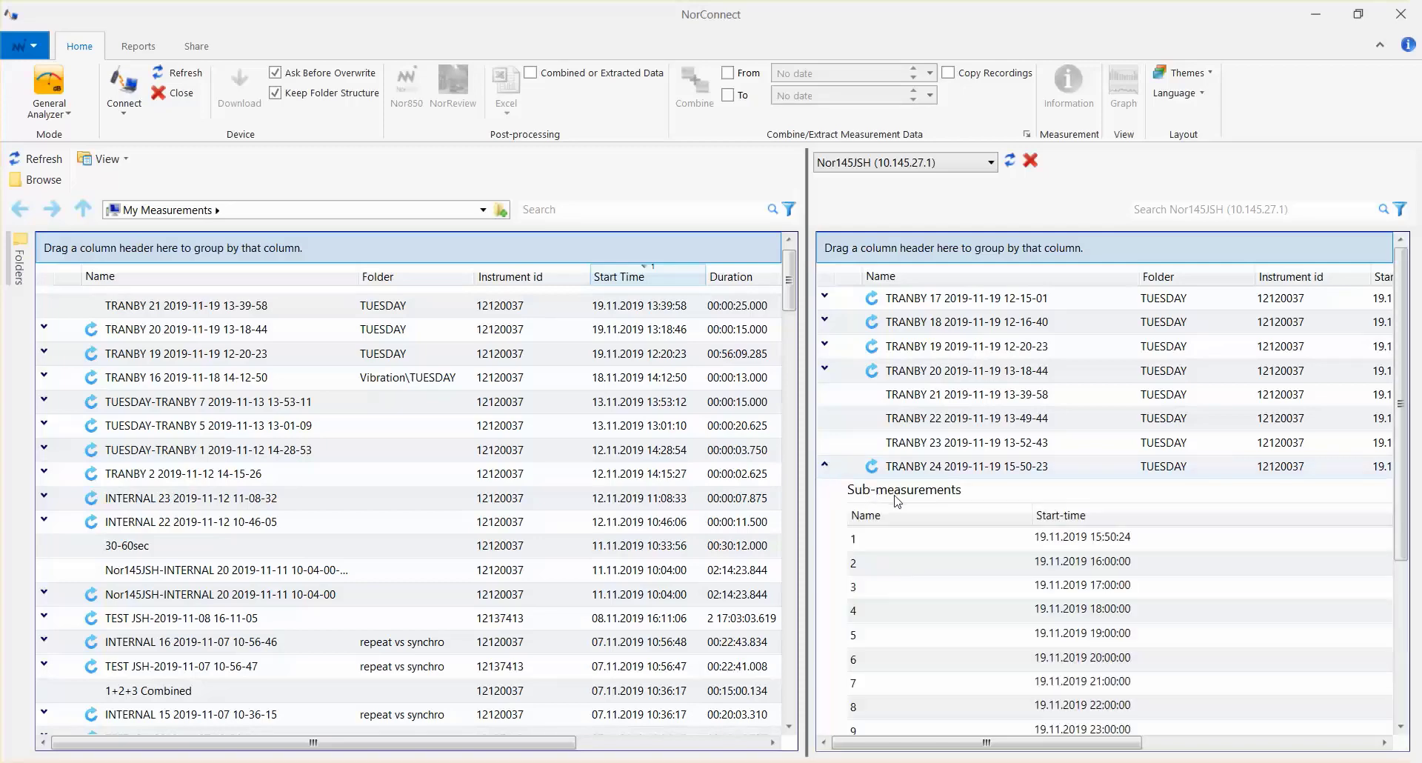
pyautogui.scroll(-1, 931, 539)
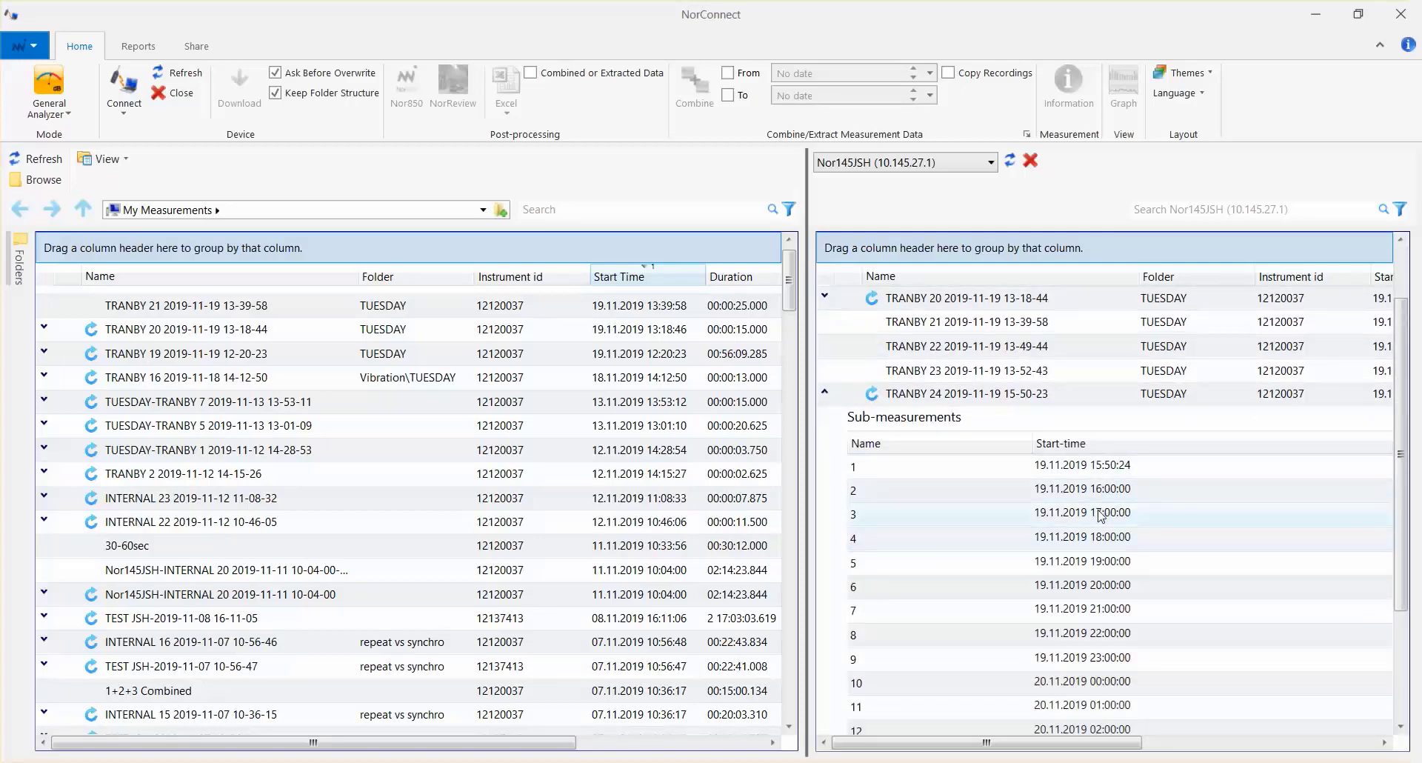
pyautogui.scroll(-2, 1100, 535)
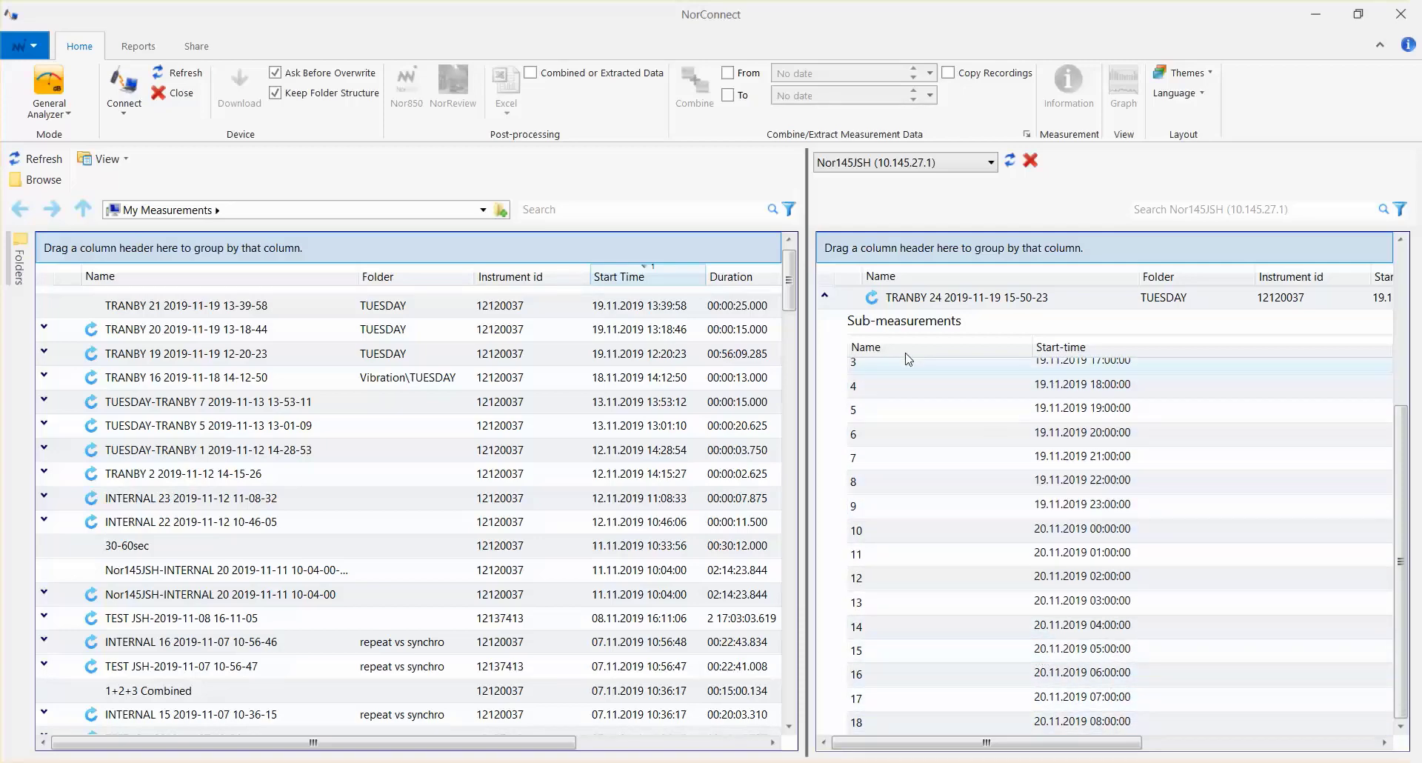
pyautogui.moveTo(878, 301); pyautogui.dragTo(456, 366)
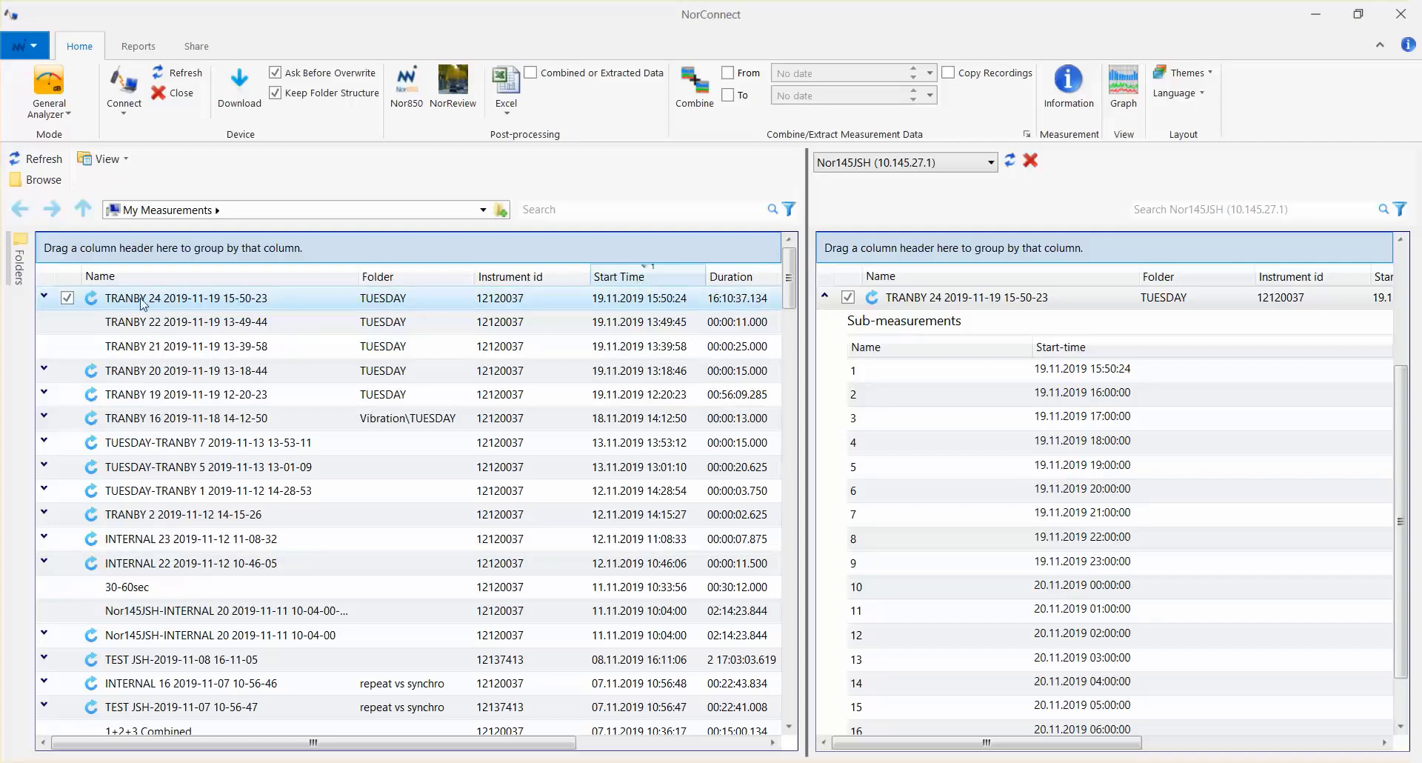
pyautogui.click(45, 297)
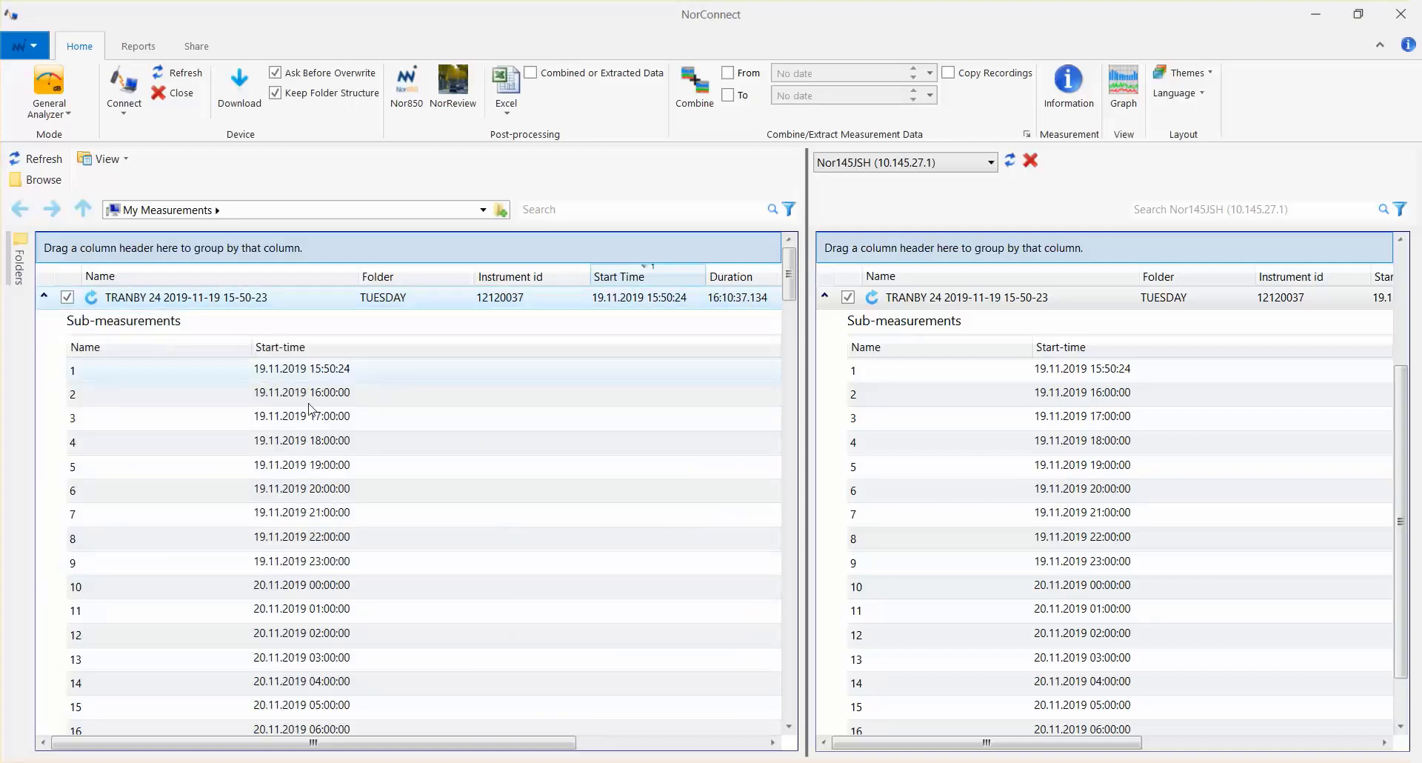
pyautogui.click(44, 297)
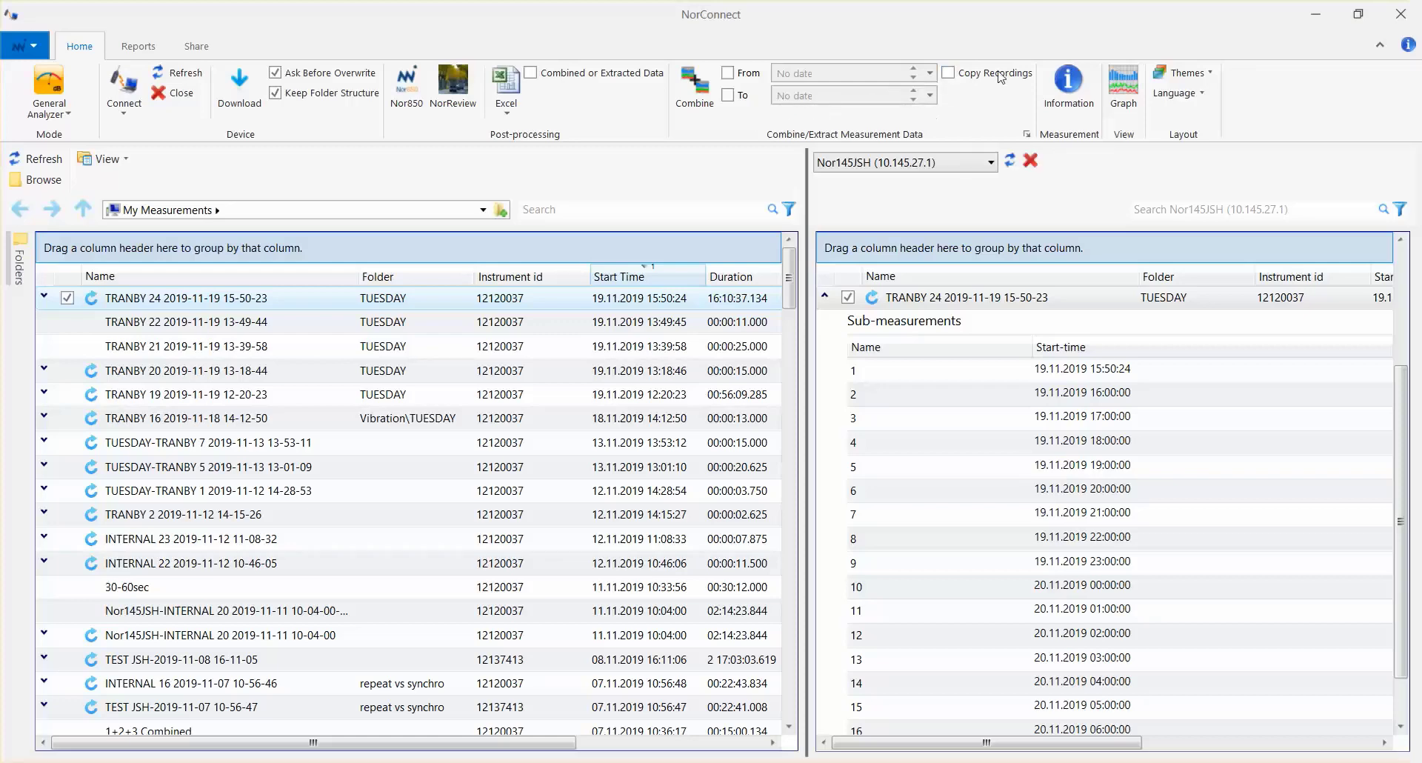
# - Combine the sub-measurements of the downloaded TRANBY 24 into one measurement, with all available functions and Copy Recordings enabled, keeping the suggested name
pyautogui.click(952, 74)
pyautogui.click(1027, 134)
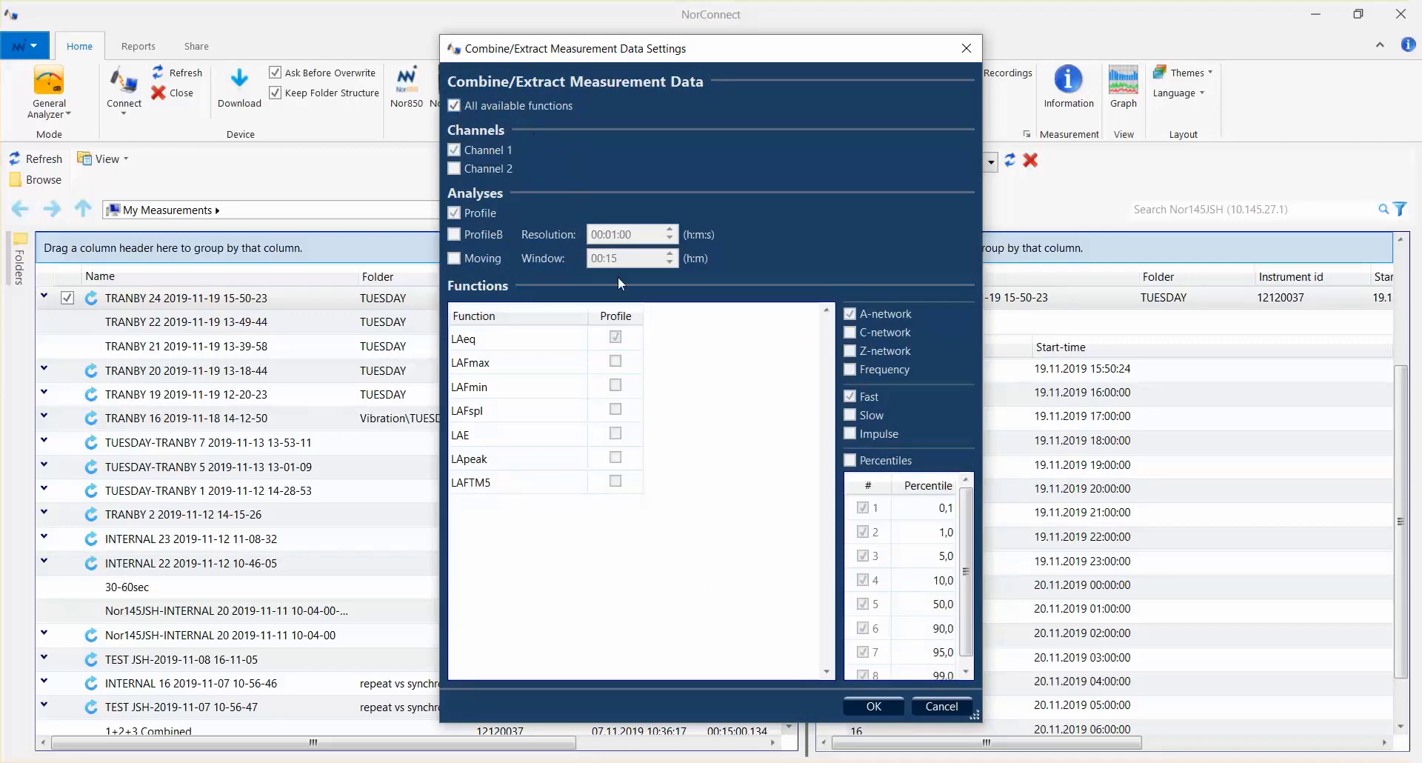
pyautogui.click(893, 707)
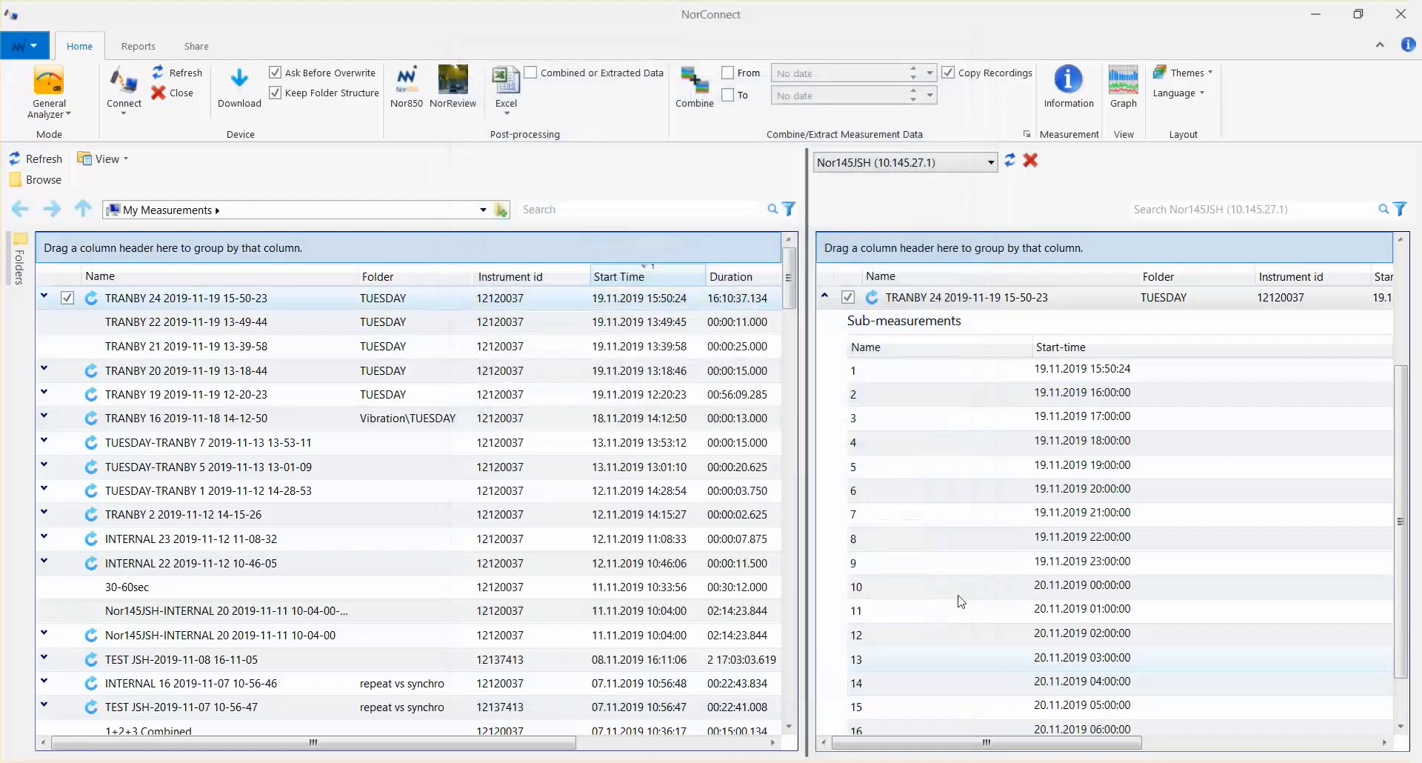
pyautogui.click(697, 100)
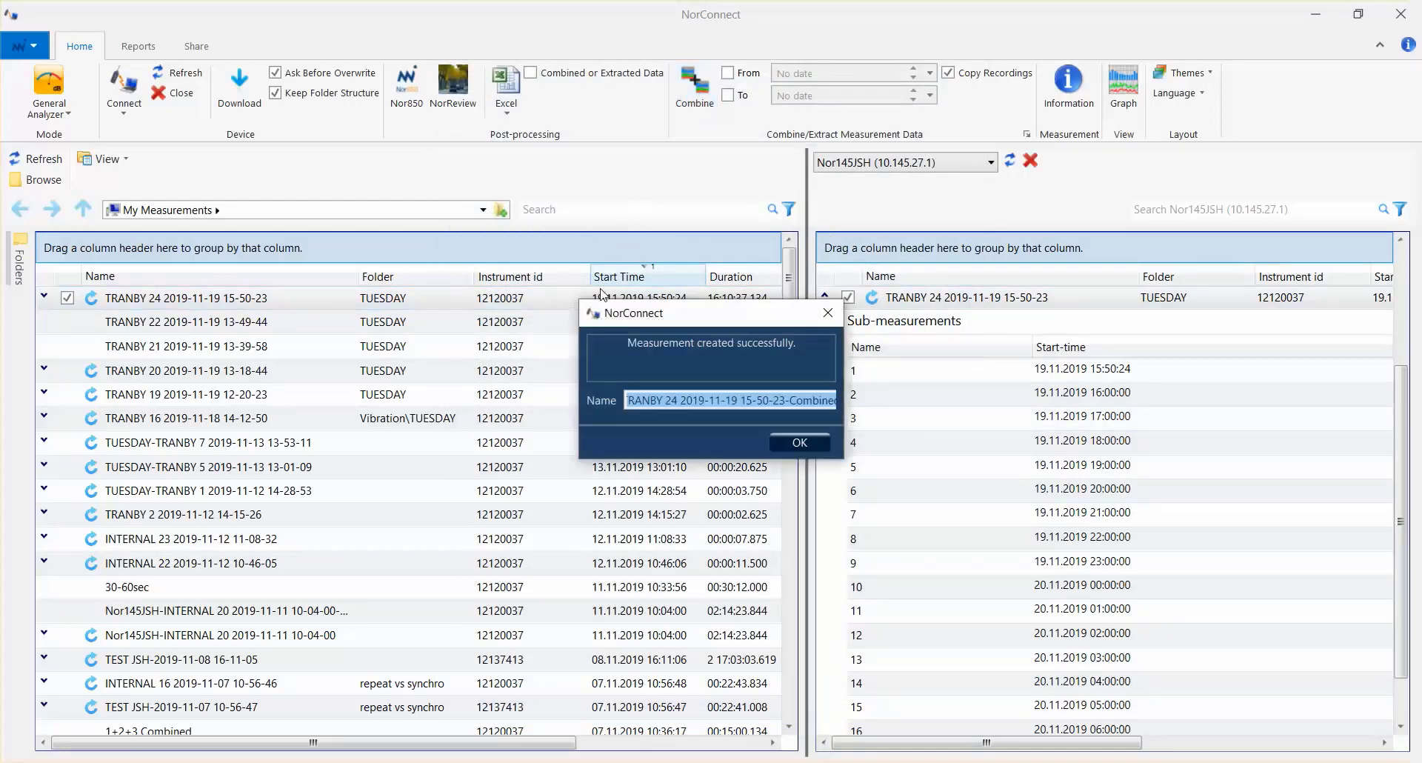
pyautogui.click(800, 441)
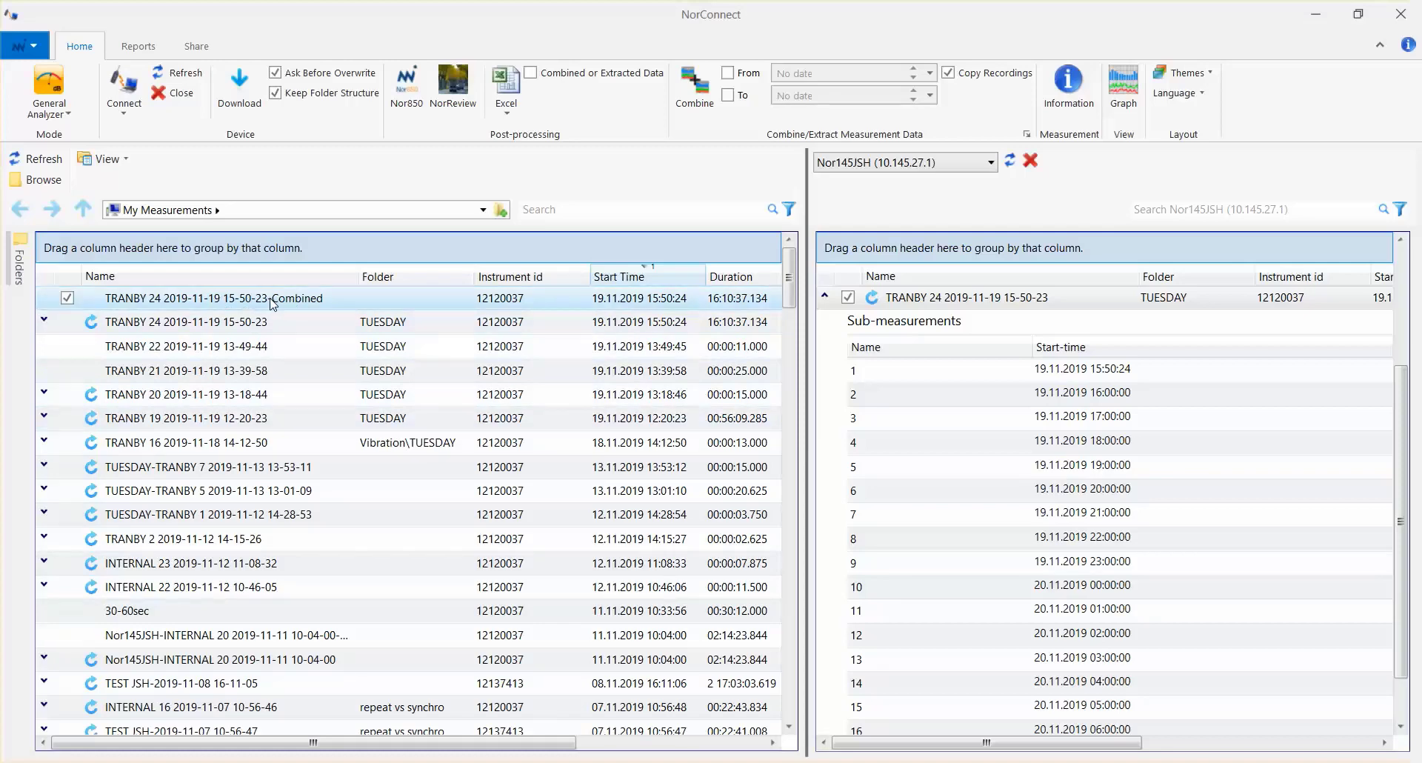
# - Review the general information of the combined TRANBY 24 measurement, including its measurement times, functions and sensor data
pyautogui.click(1069, 86)
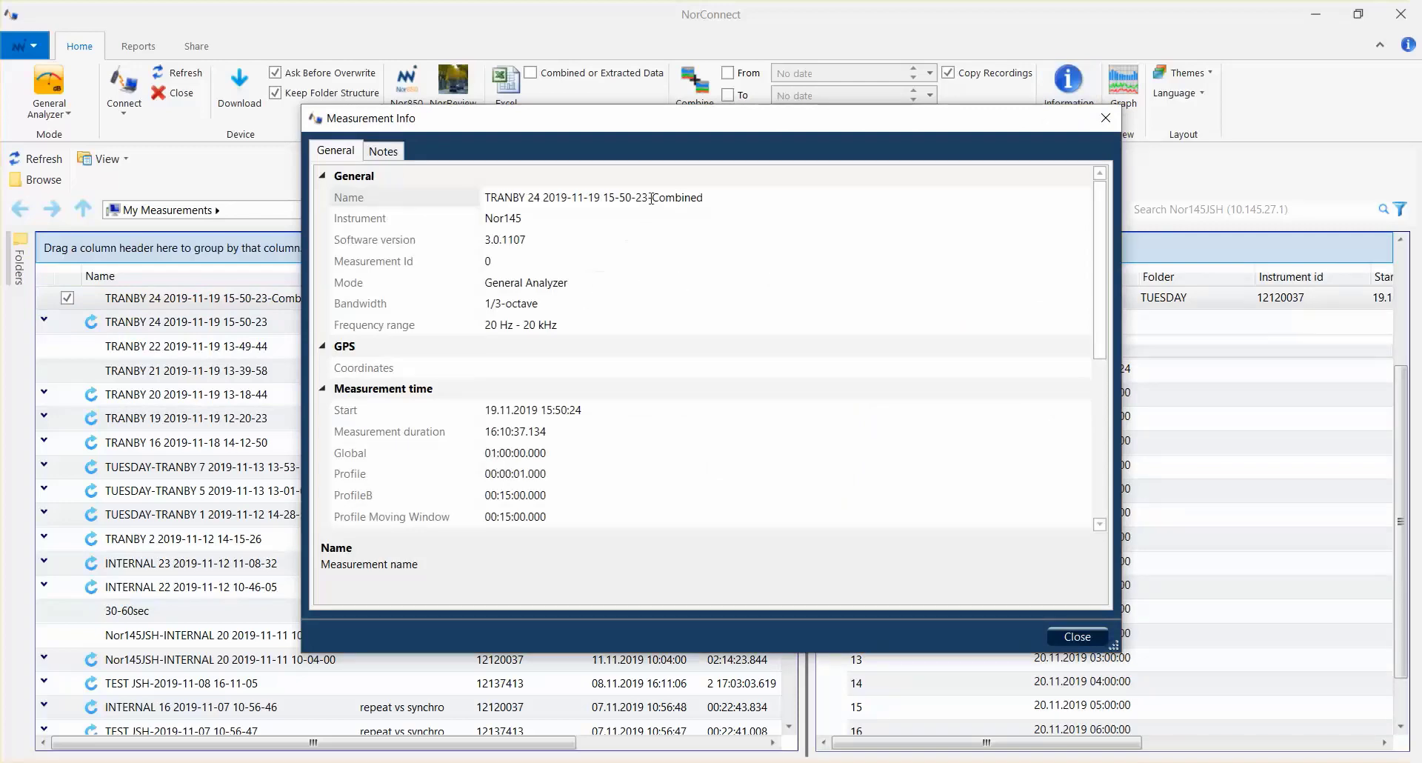
pyautogui.scroll(-4, 637, 311)
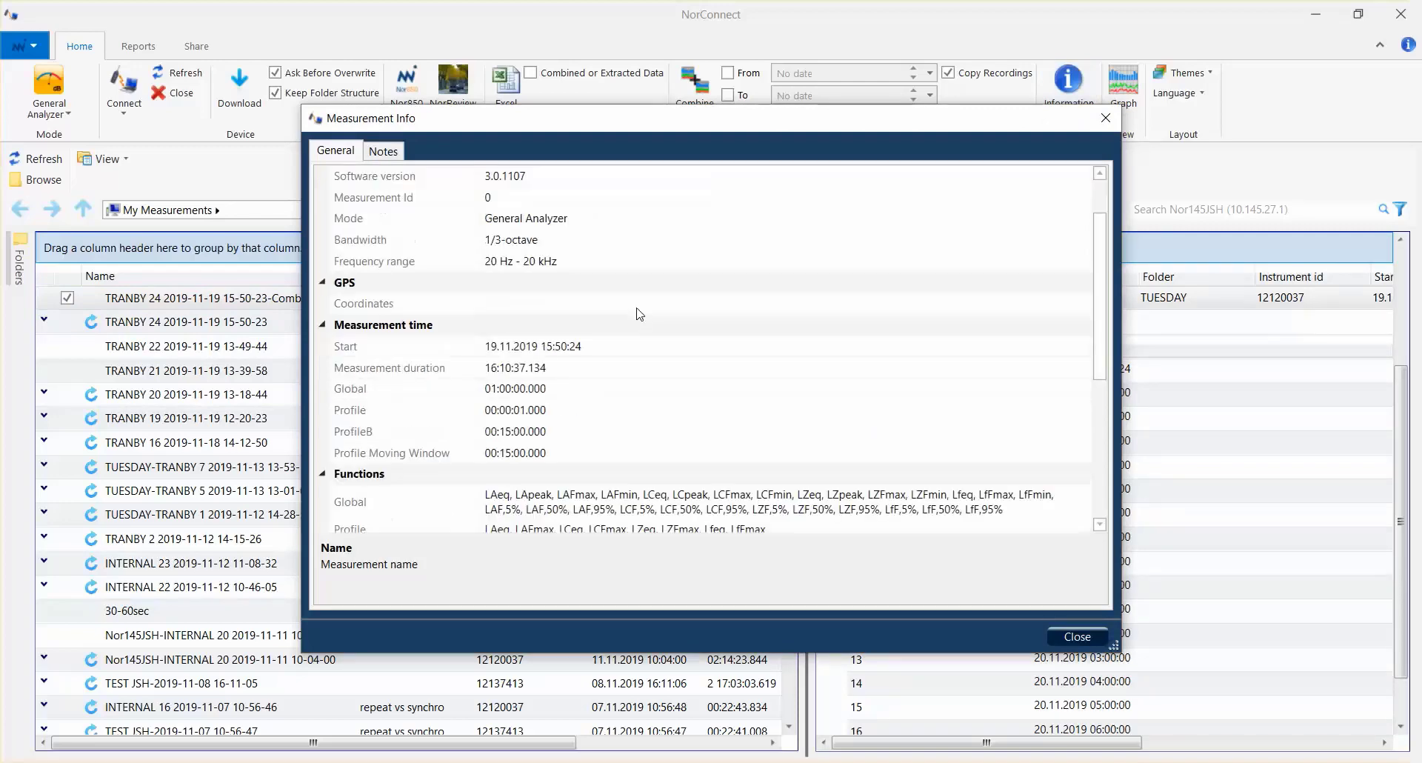
pyautogui.scroll(-3, 639, 315)
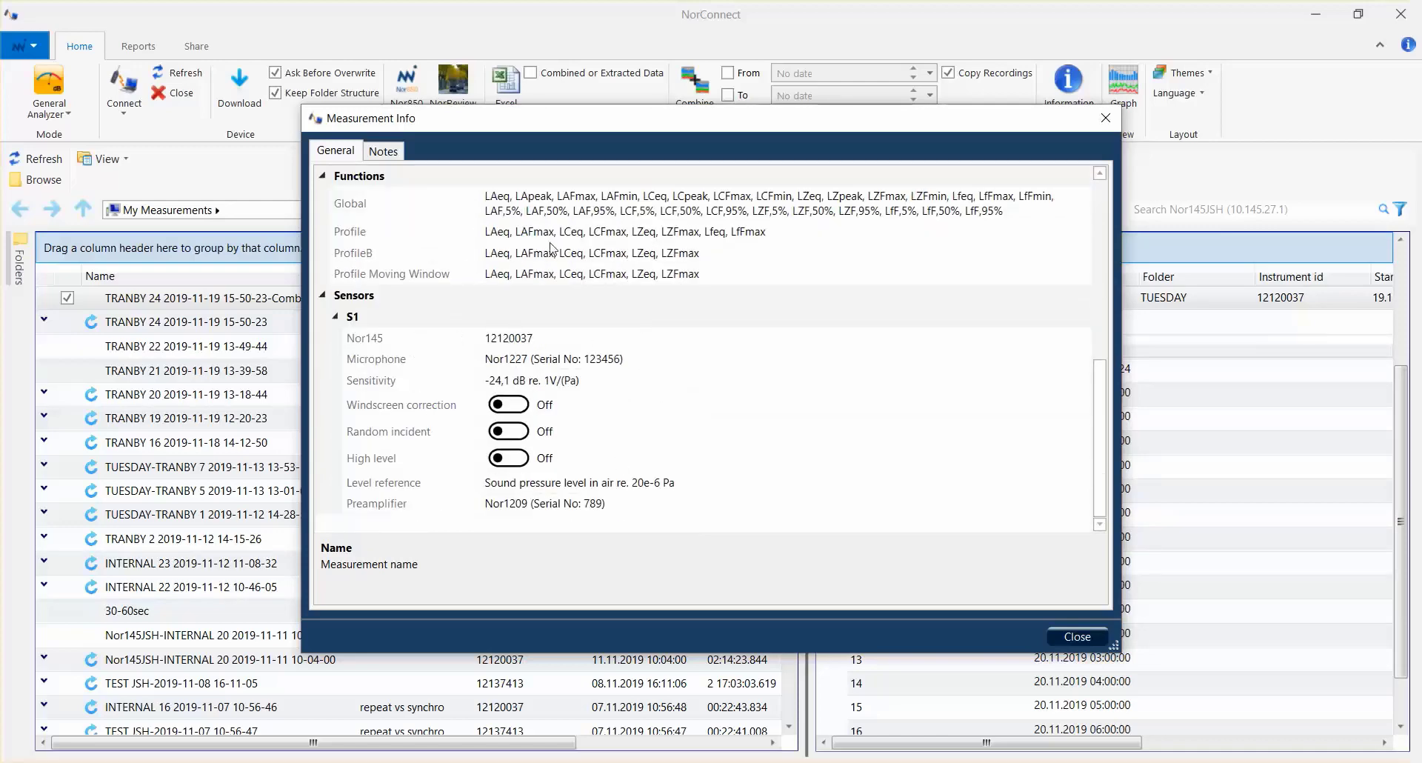
pyautogui.click(1077, 639)
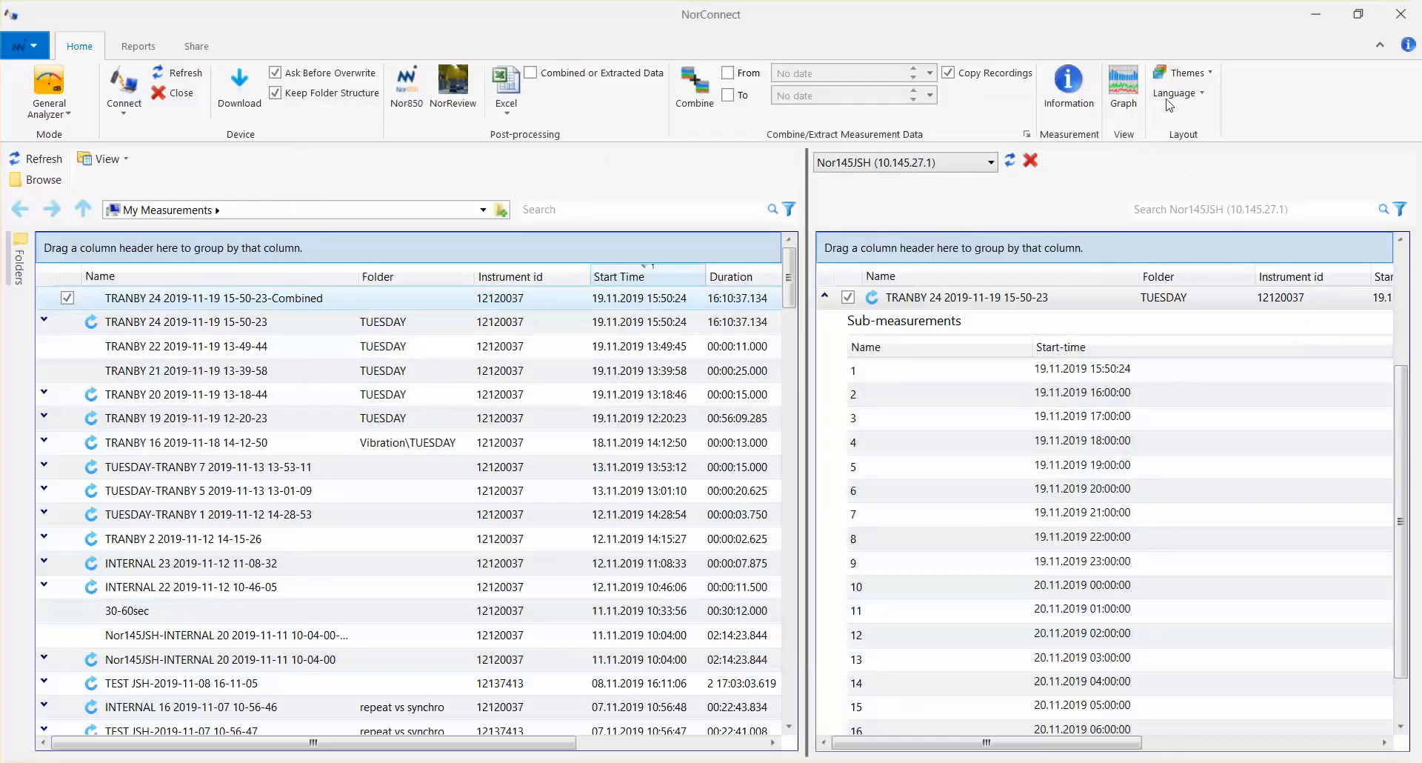
# - Graph the combined measurement and inspect its available S1 profile functions and the levels at points early in the time history
pyautogui.click(1130, 86)
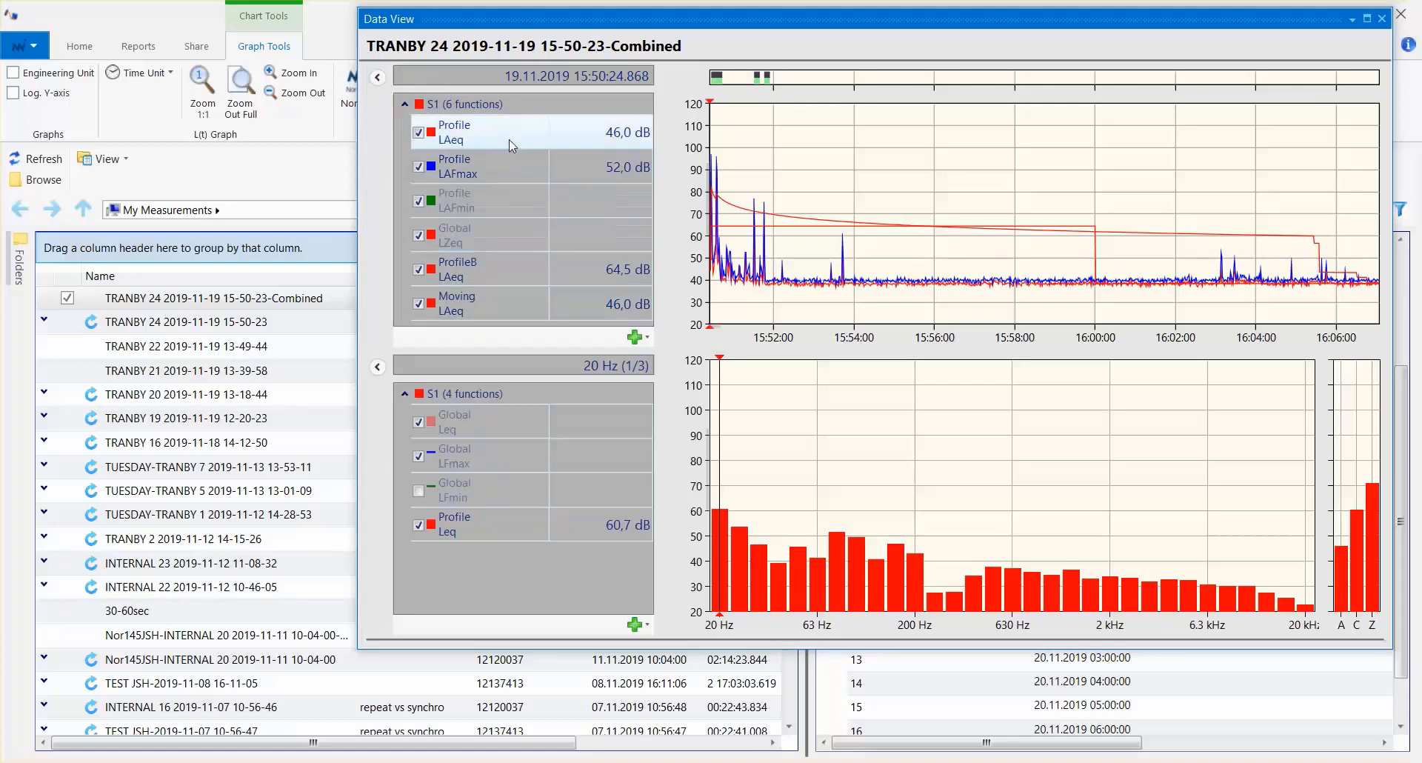
pyautogui.click(642, 343)
pyautogui.moveTo(693, 365)
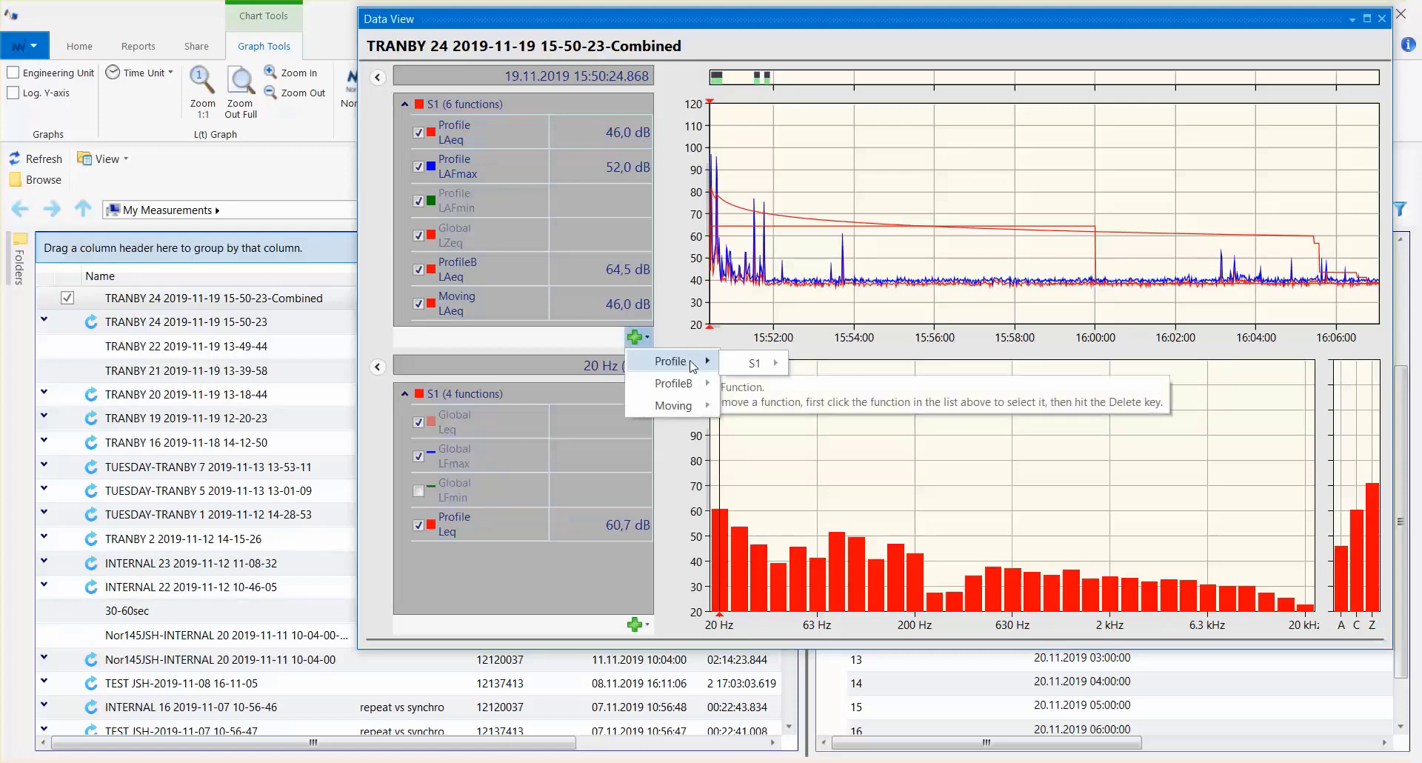
pyautogui.moveTo(743, 370)
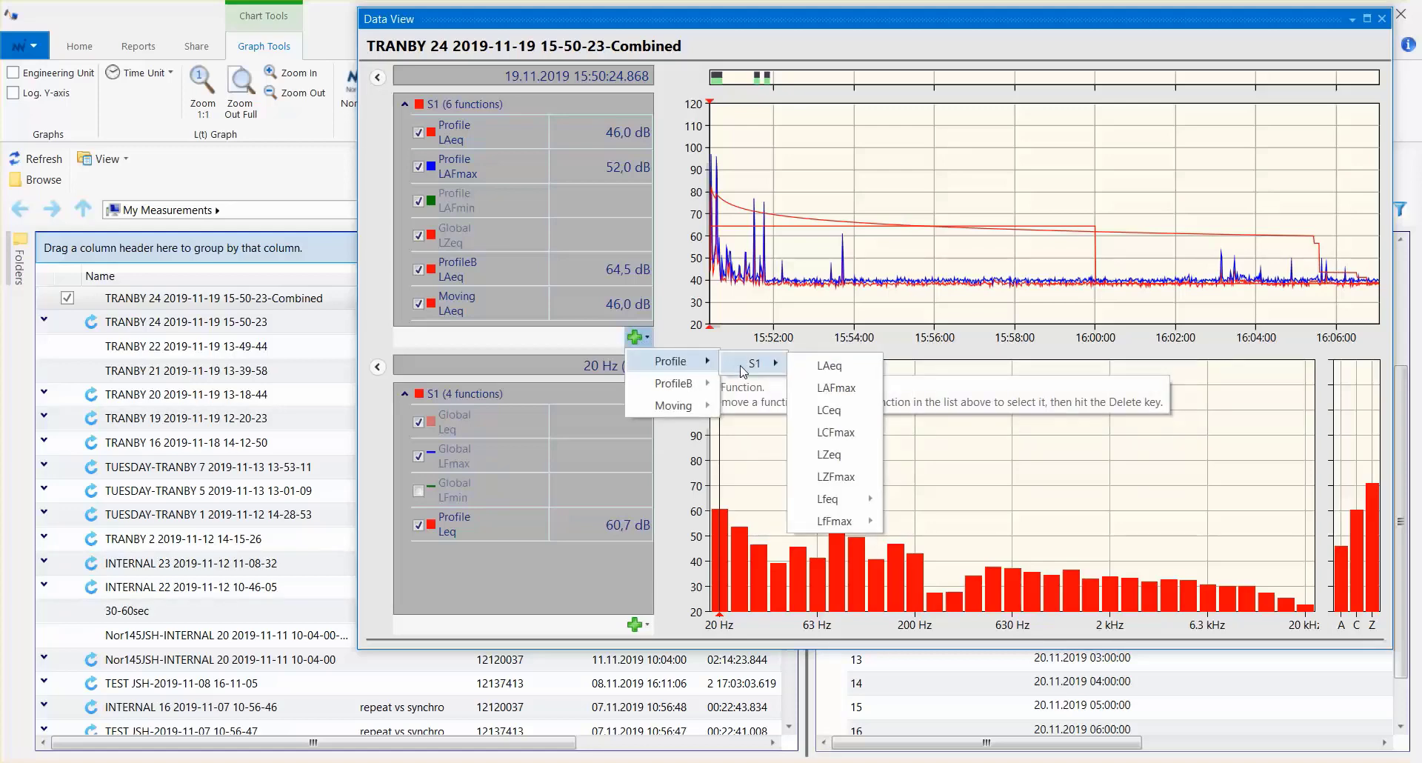
pyautogui.click(886, 179)
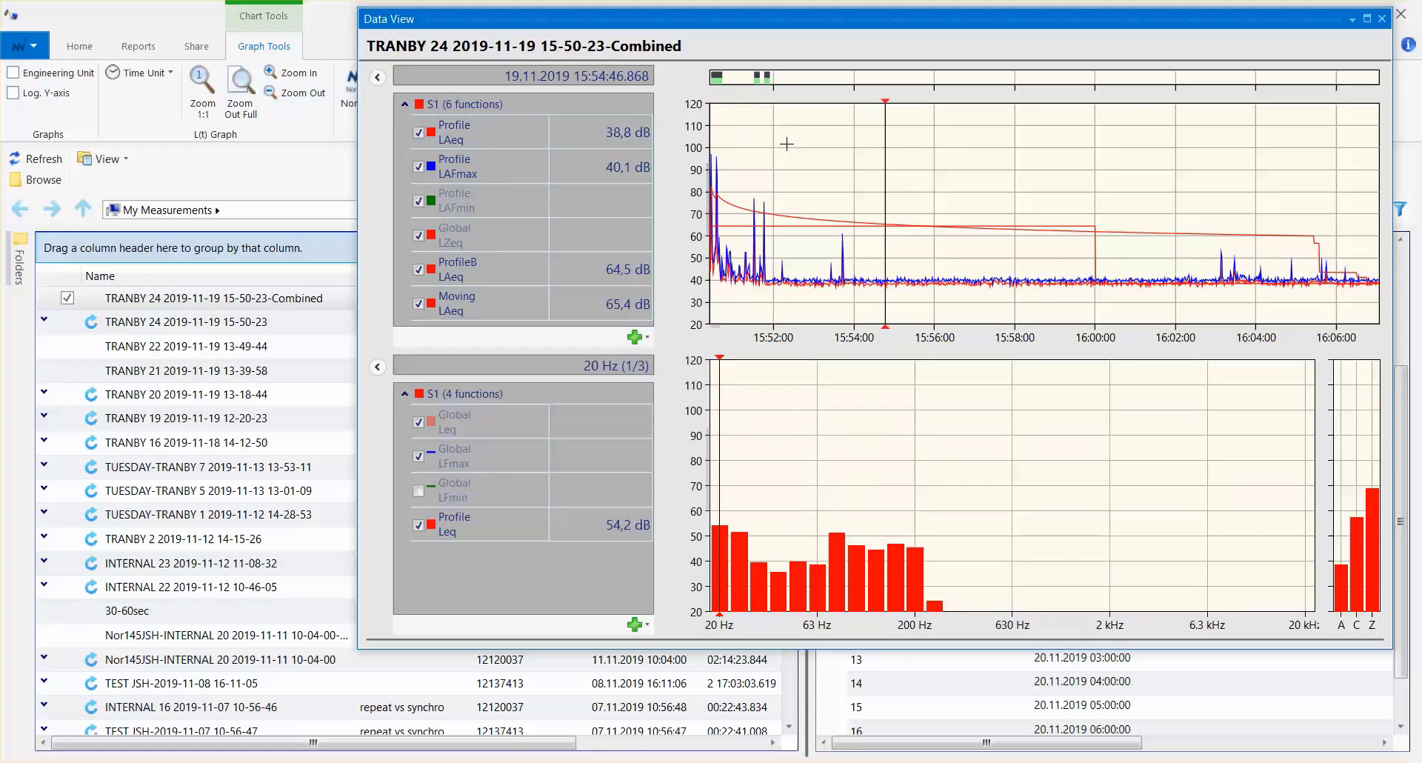
pyautogui.click(743, 157)
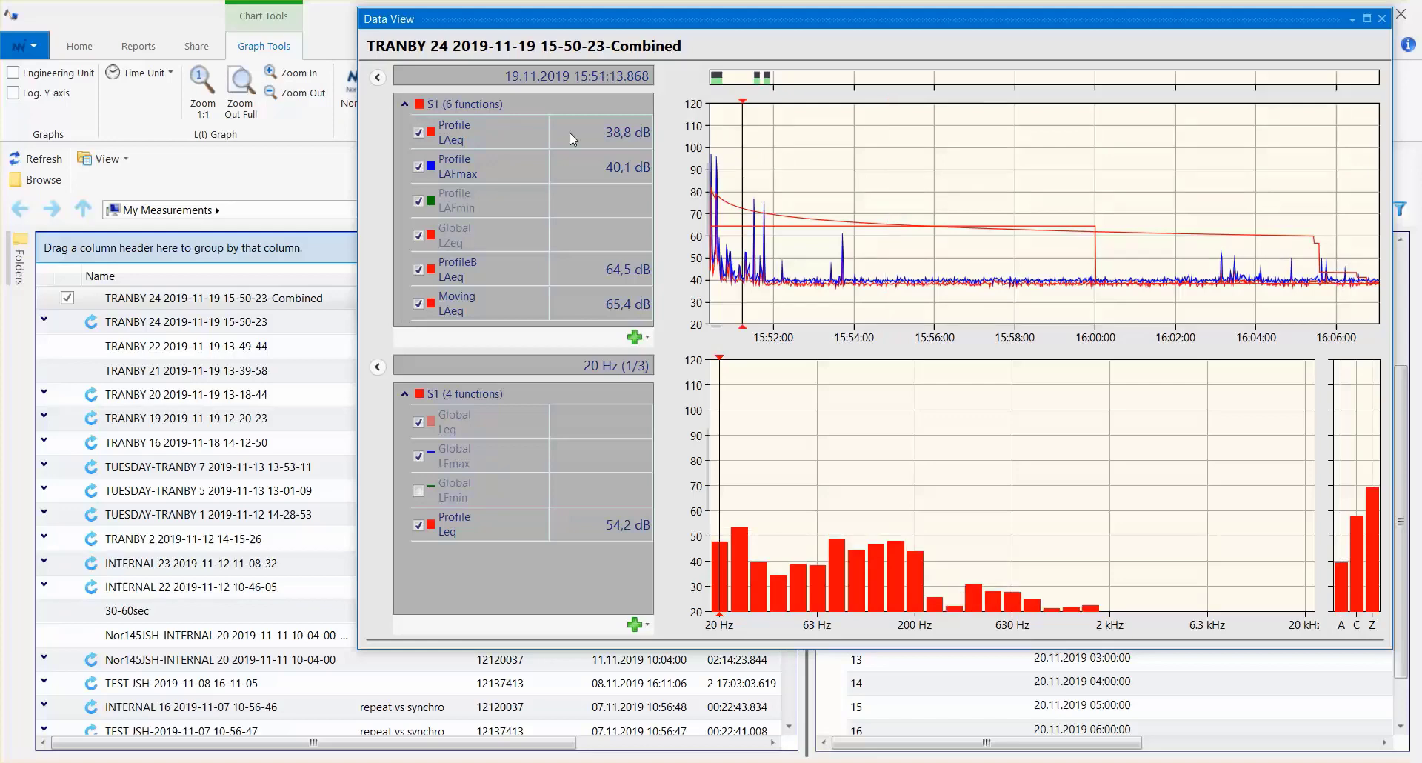
# - Zoom in on the level-time graph and play the audio recording 12120037-0-2.wav that starts at 15:50:35
pyautogui.click(300, 77)
pyautogui.click(759, 120)
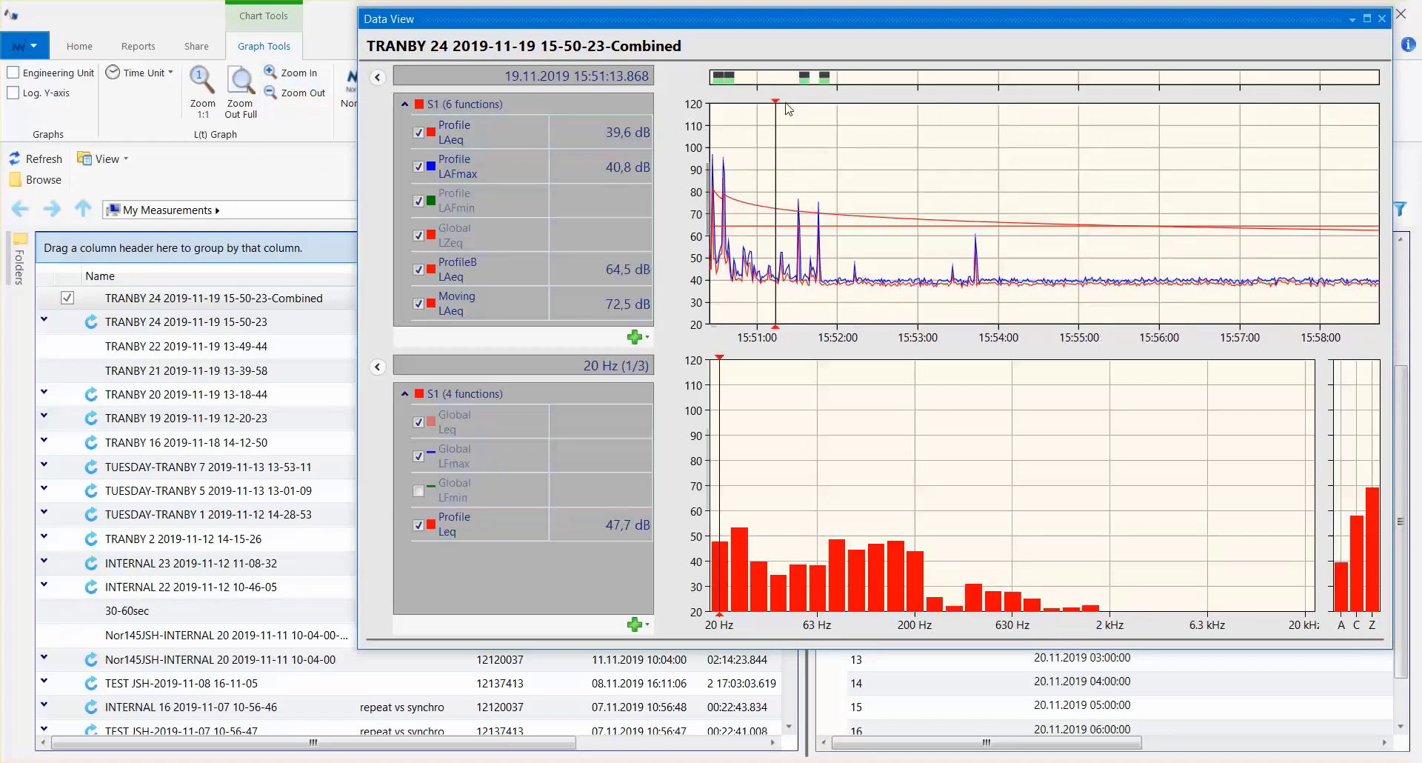
pyautogui.click(731, 81)
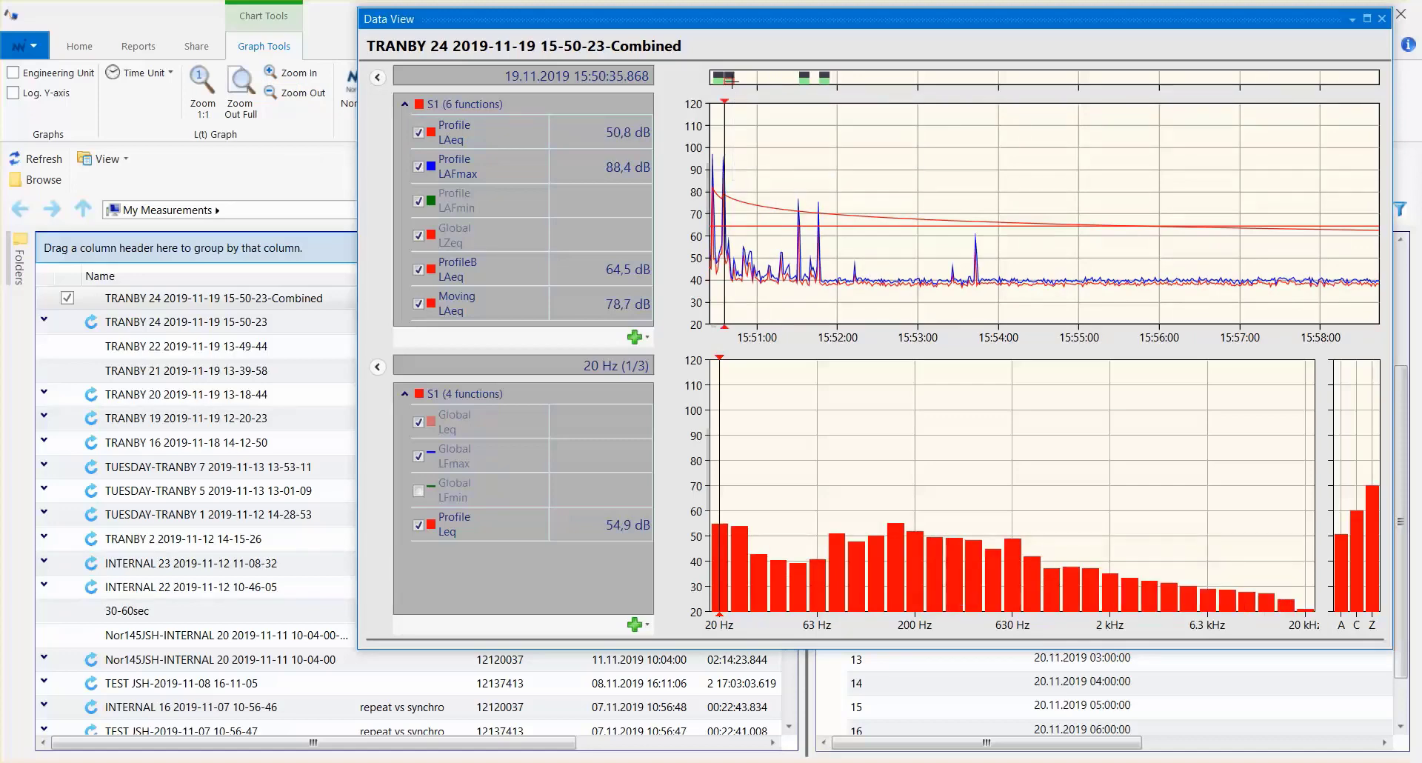
pyautogui.moveTo(731, 80)
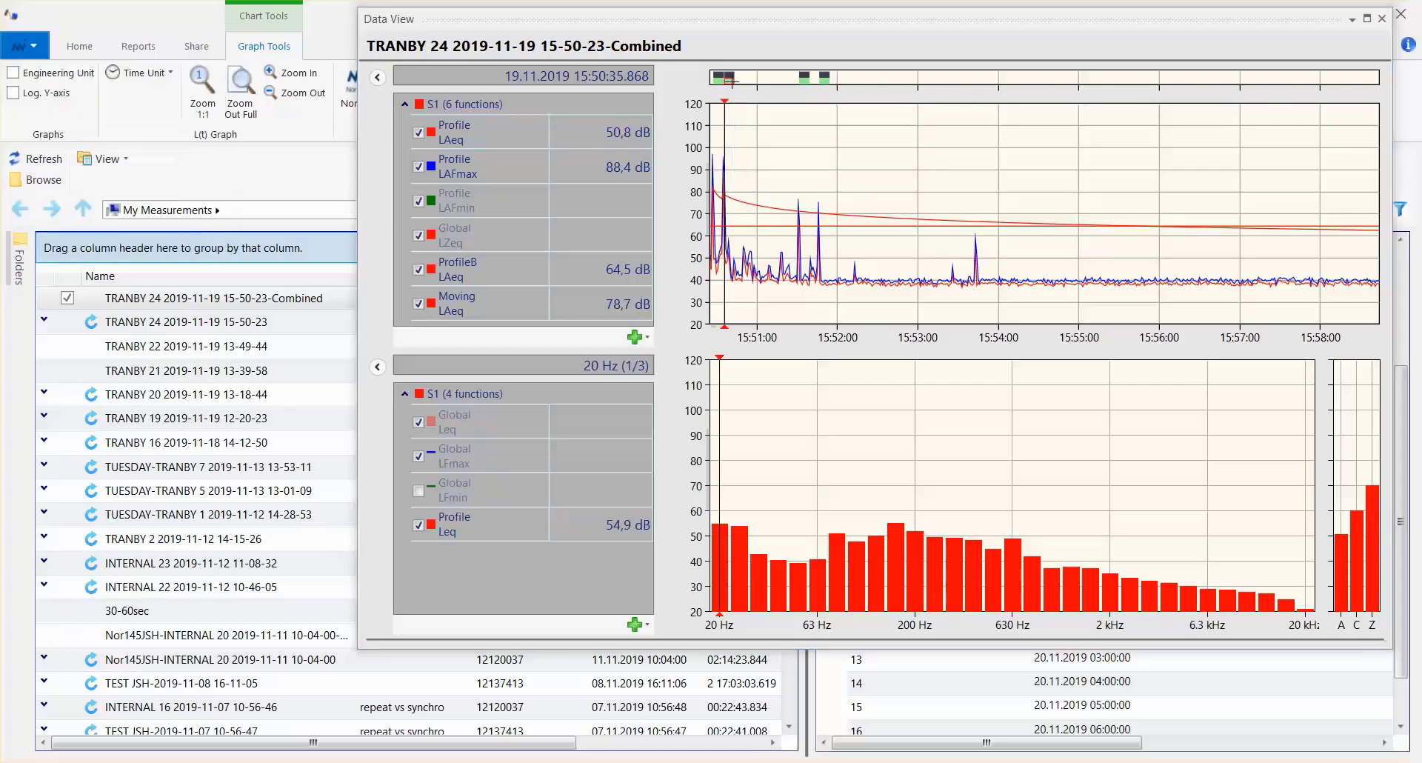
pyautogui.rightClick(731, 80)
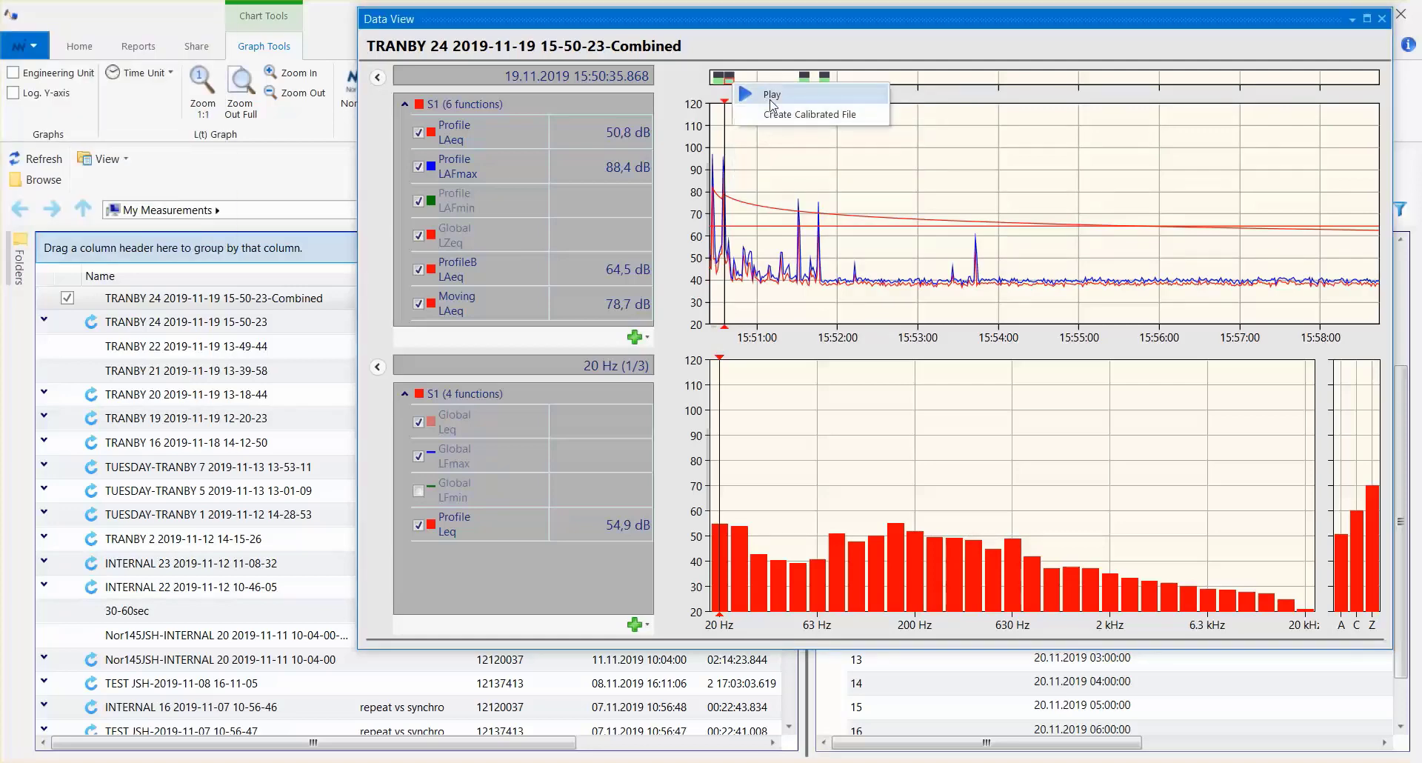
pyautogui.click(769, 162)
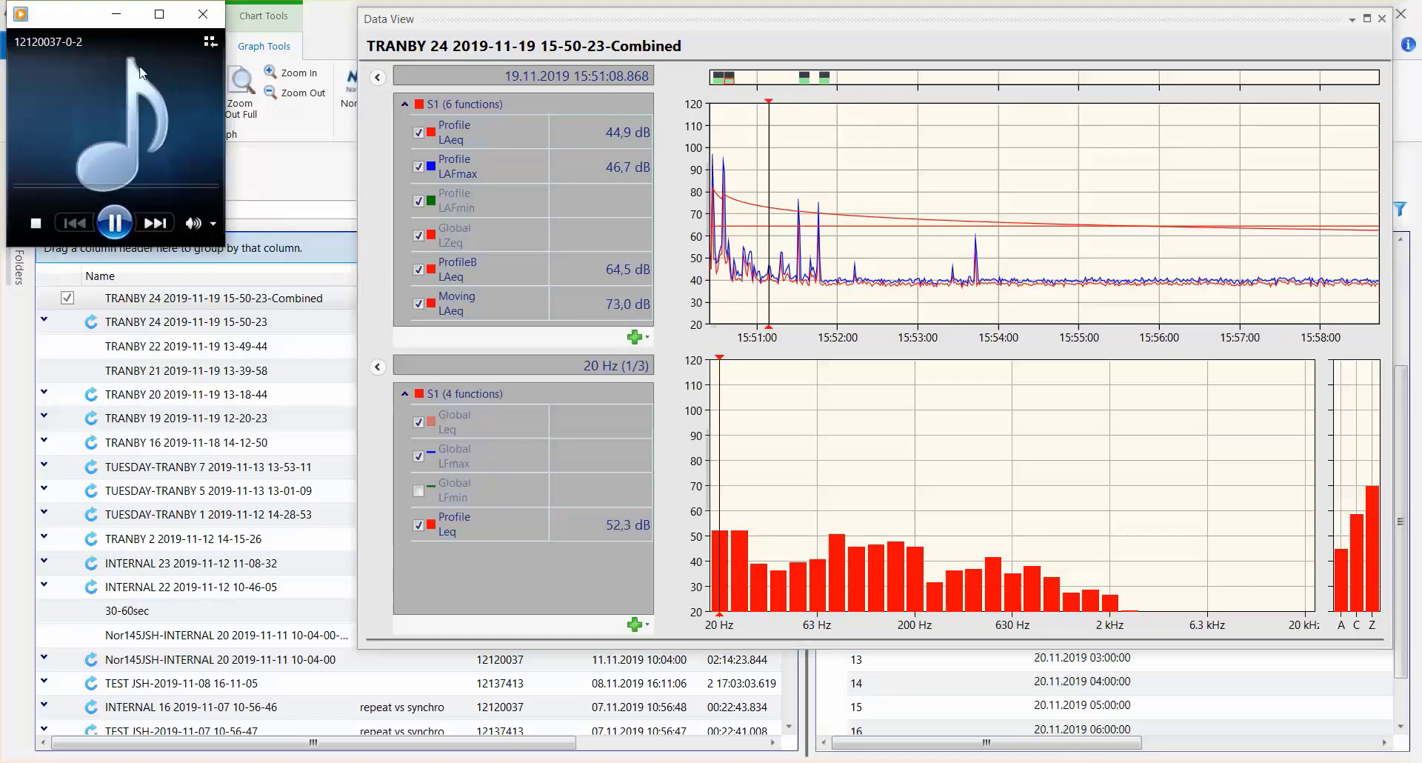
# - Extract the period from the measurement's start to about 15:53:00 as a new measurement named "3 min first" and close the graph
pyautogui.click(845, 245)
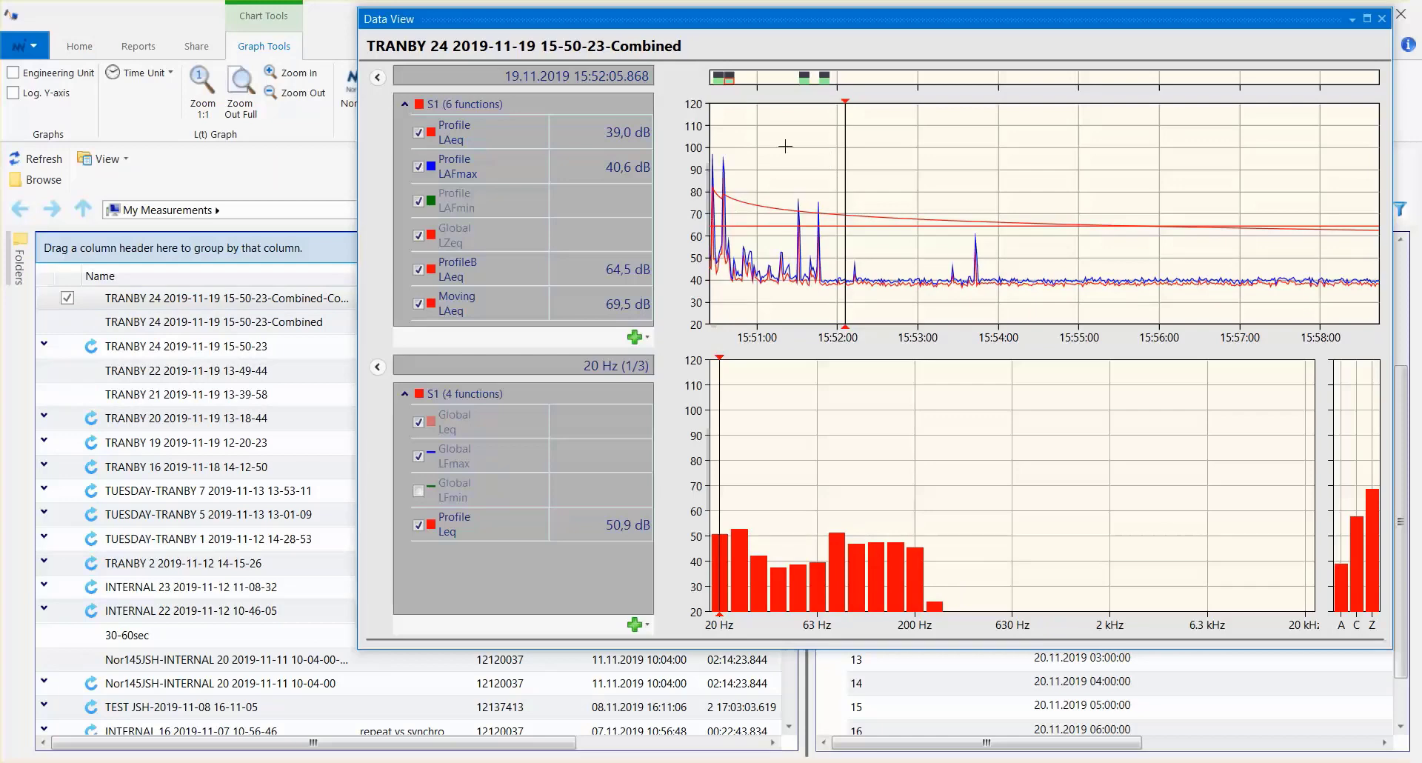
pyautogui.click(710, 280)
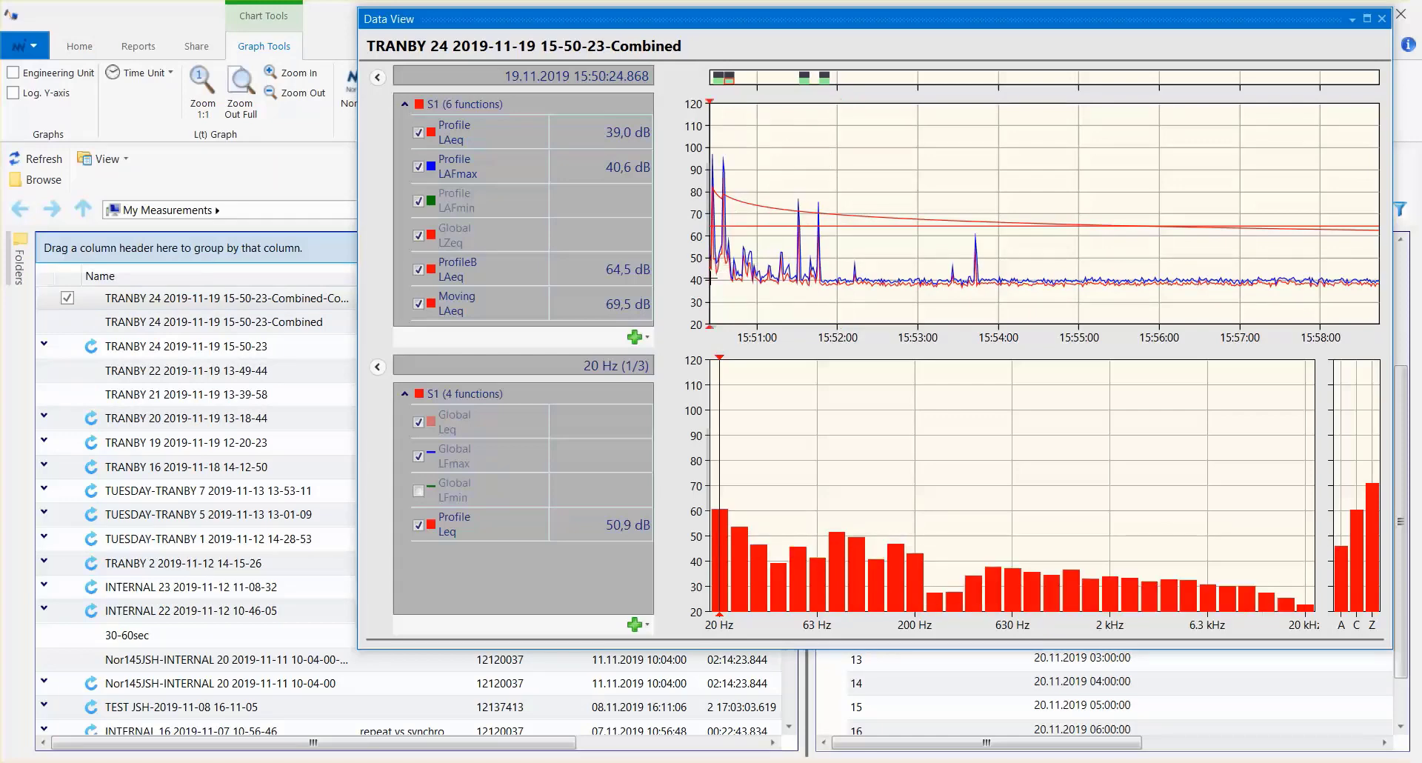
pyautogui.moveTo(710, 280); pyautogui.dragTo(898, 282)
pyautogui.moveTo(915, 283); pyautogui.dragTo(919, 286)
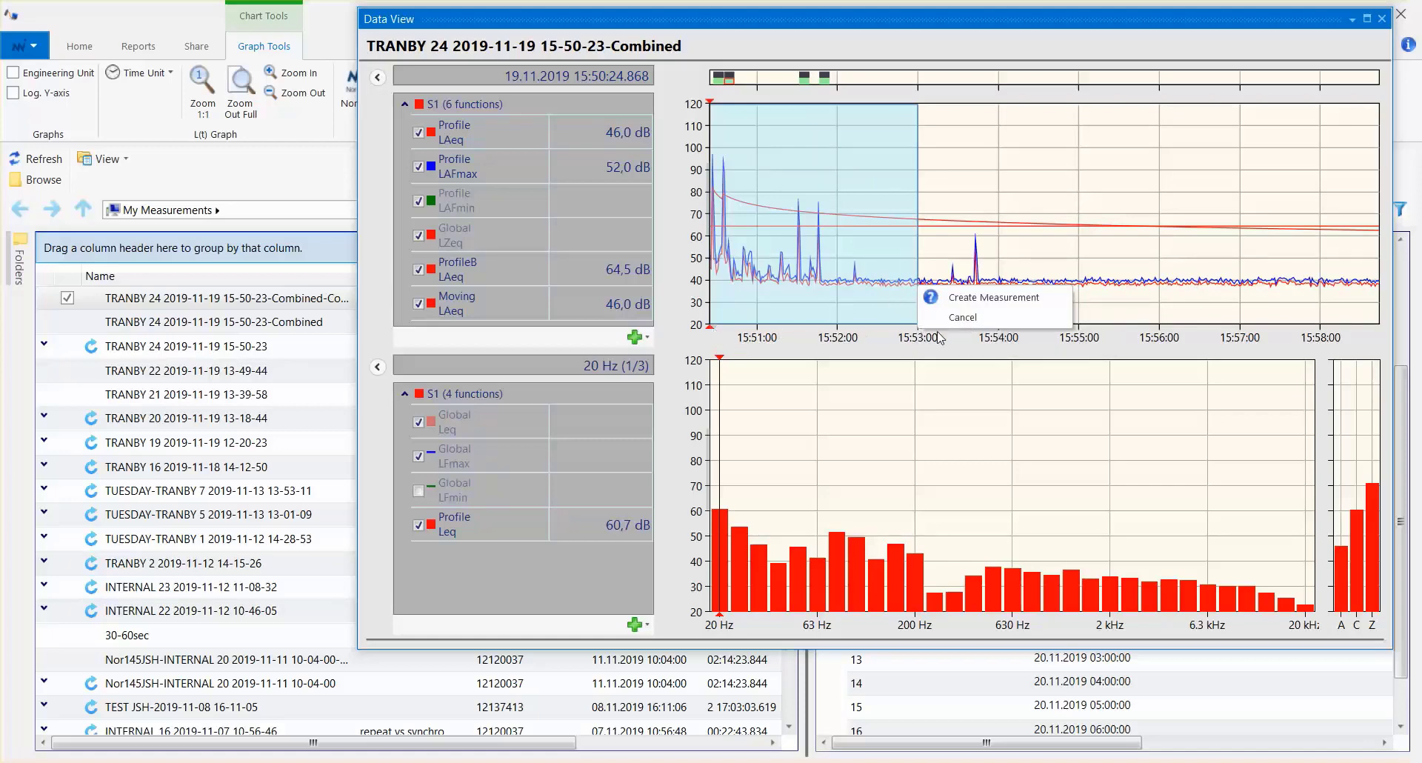
pyautogui.click(978, 297)
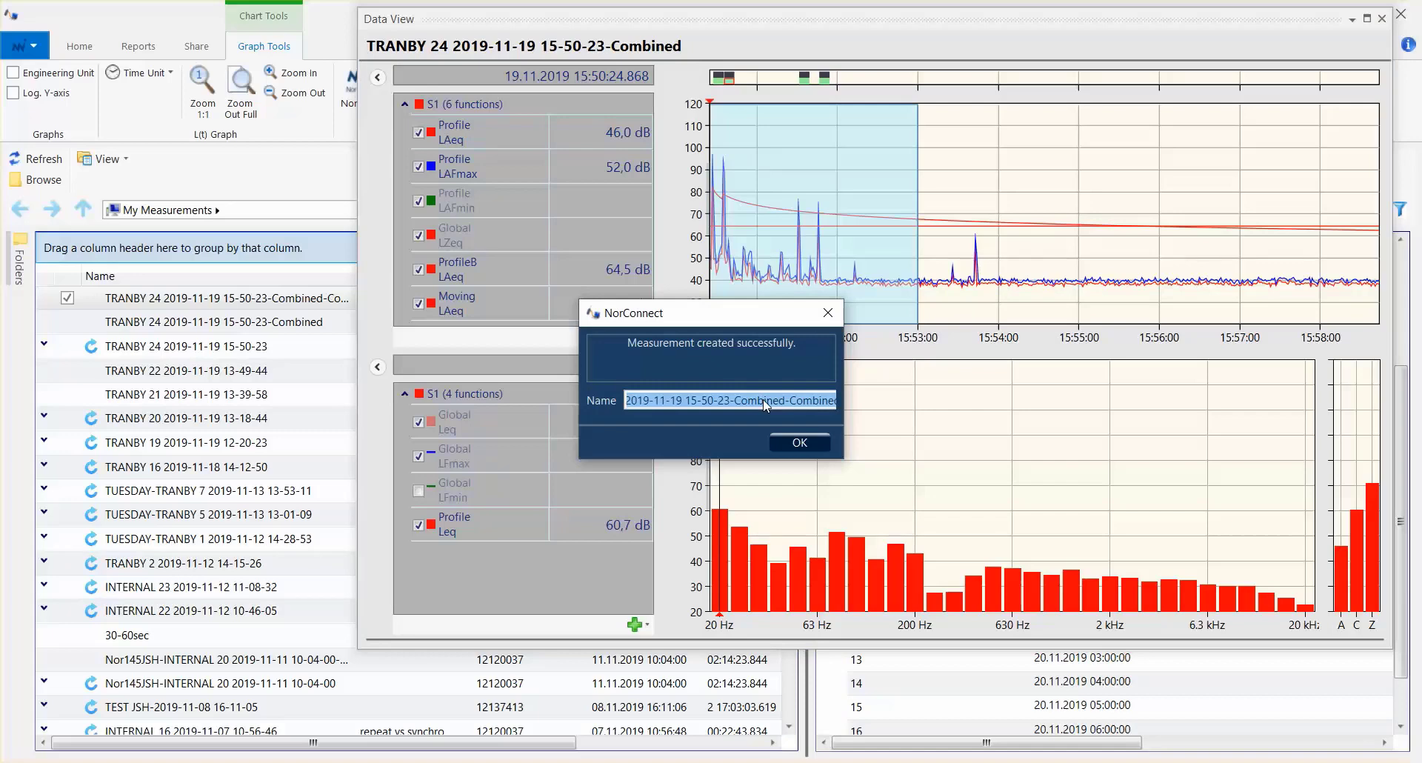
pyautogui.write('3 min')
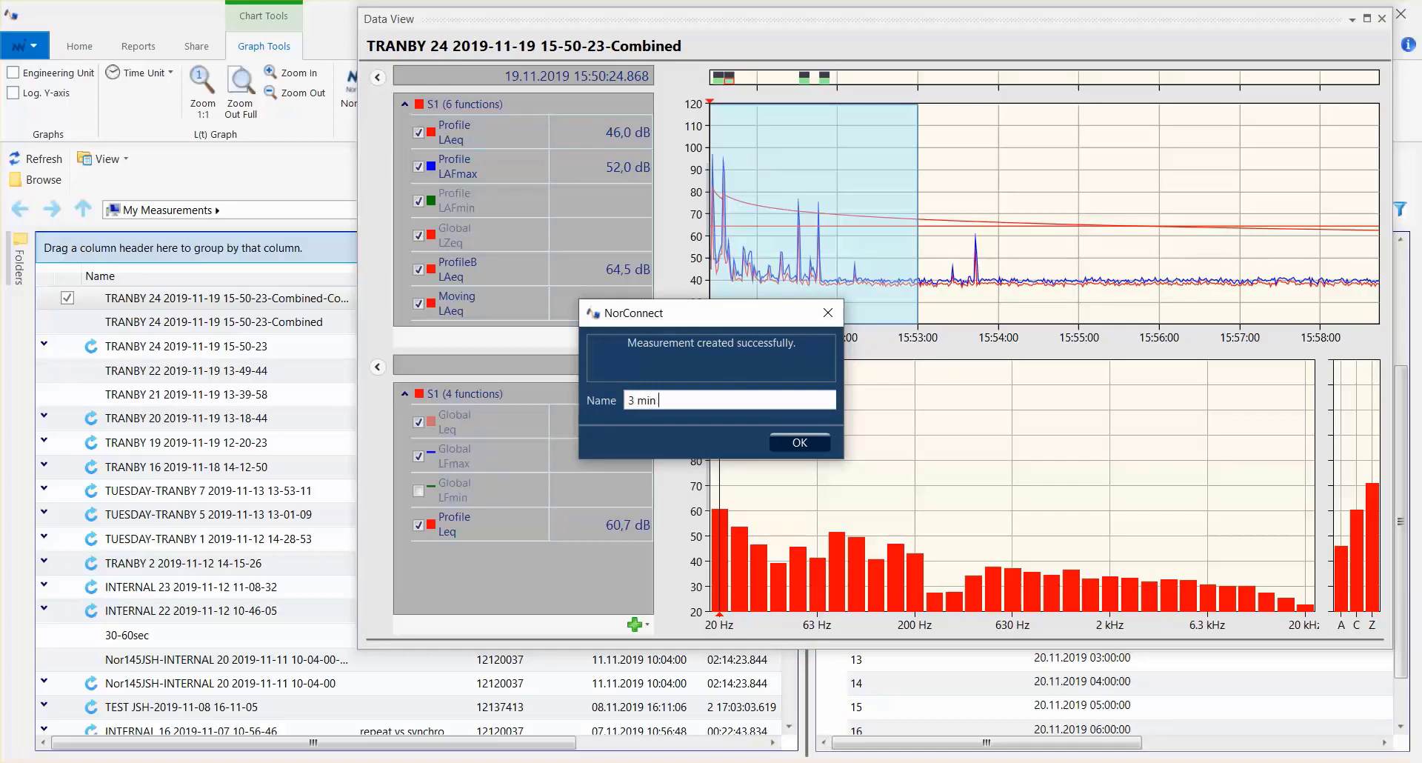
pyautogui.write(' first')
pyautogui.click(825, 438)
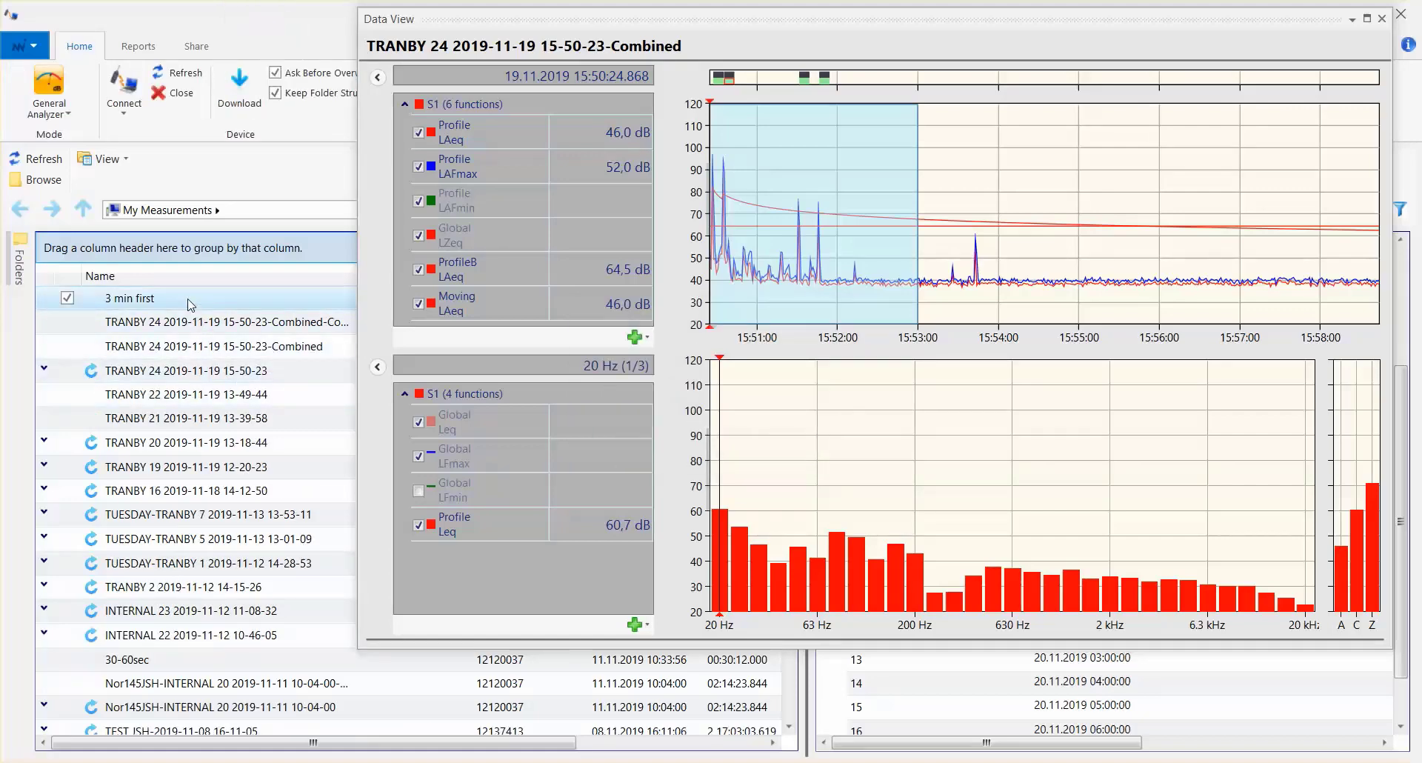
pyautogui.click(1383, 20)
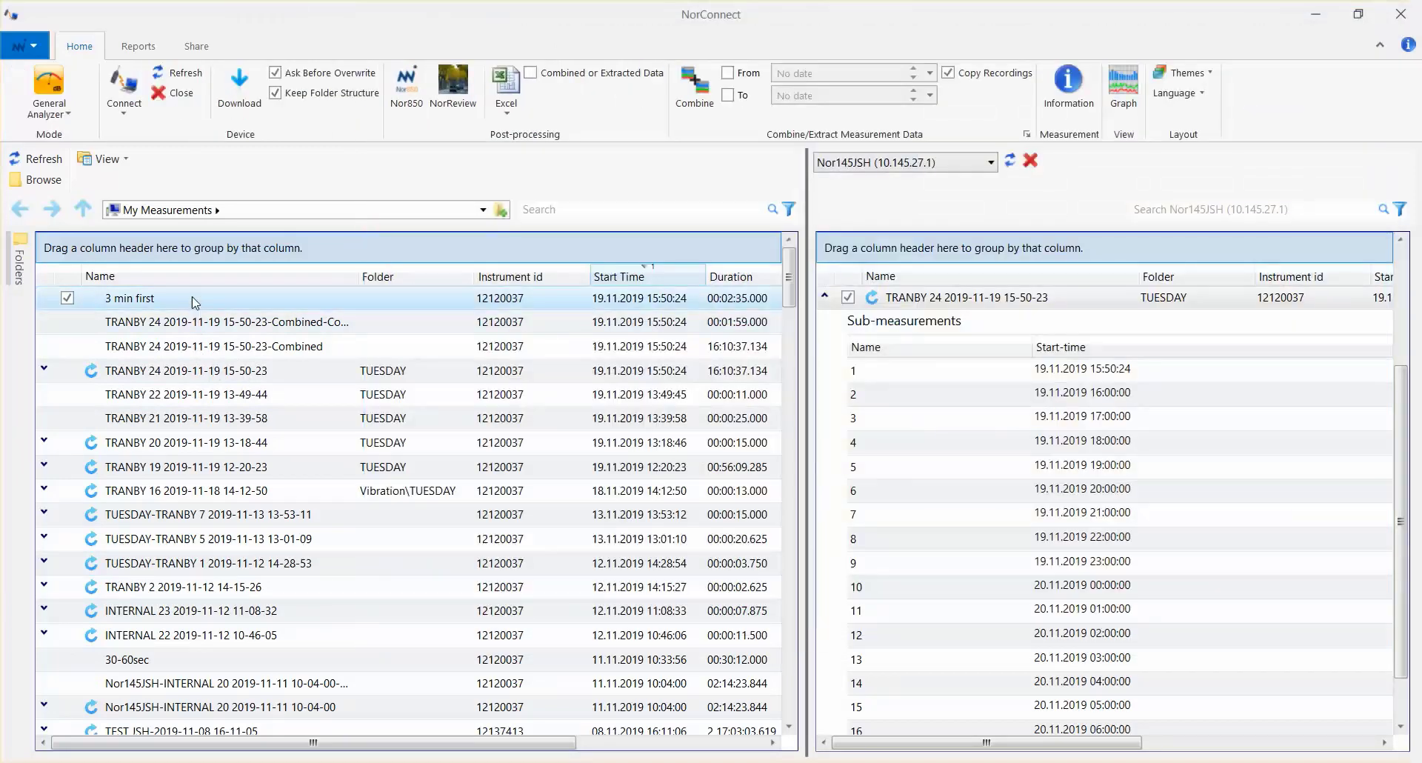
# - Generate an Excel report from the "3 min first" measurement and open the finished report in Excel
pyautogui.click(506, 112)
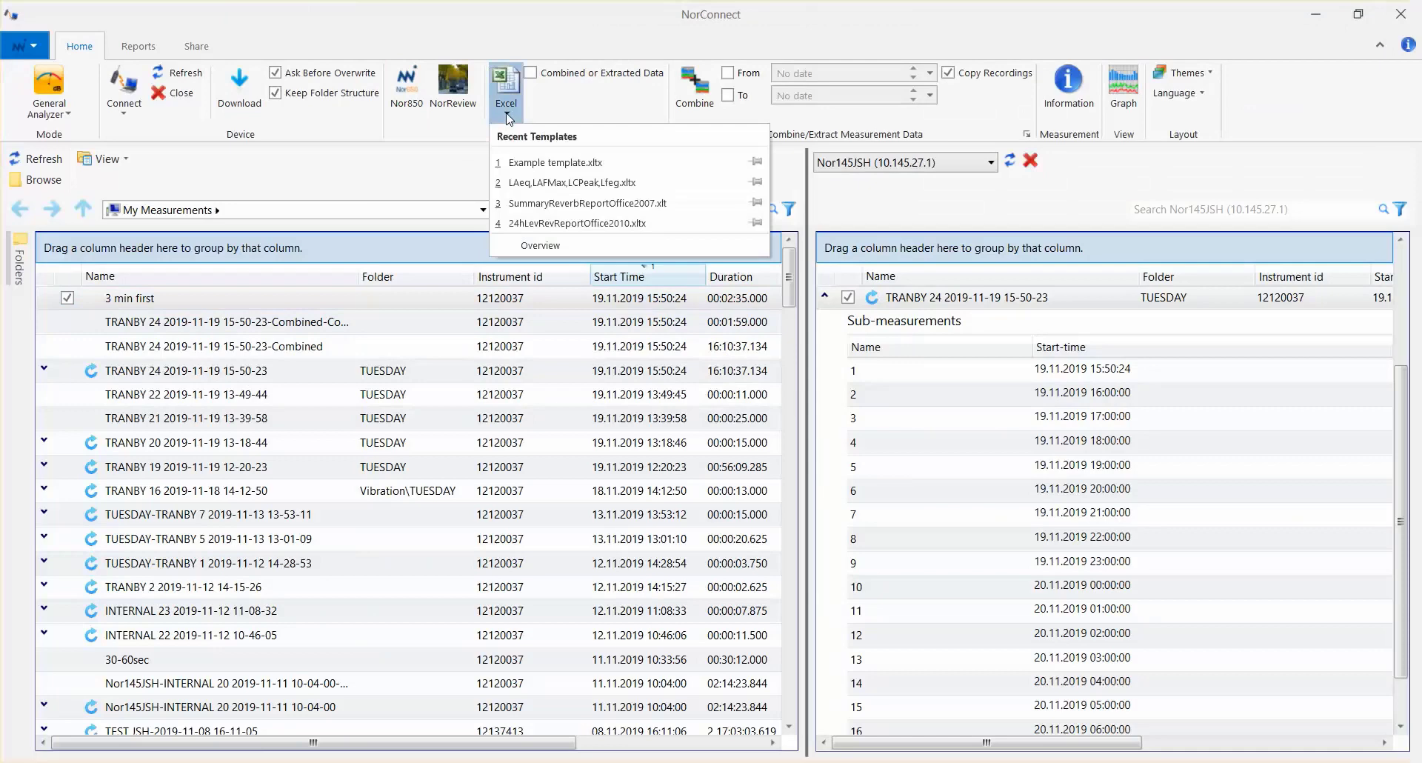
pyautogui.click(539, 247)
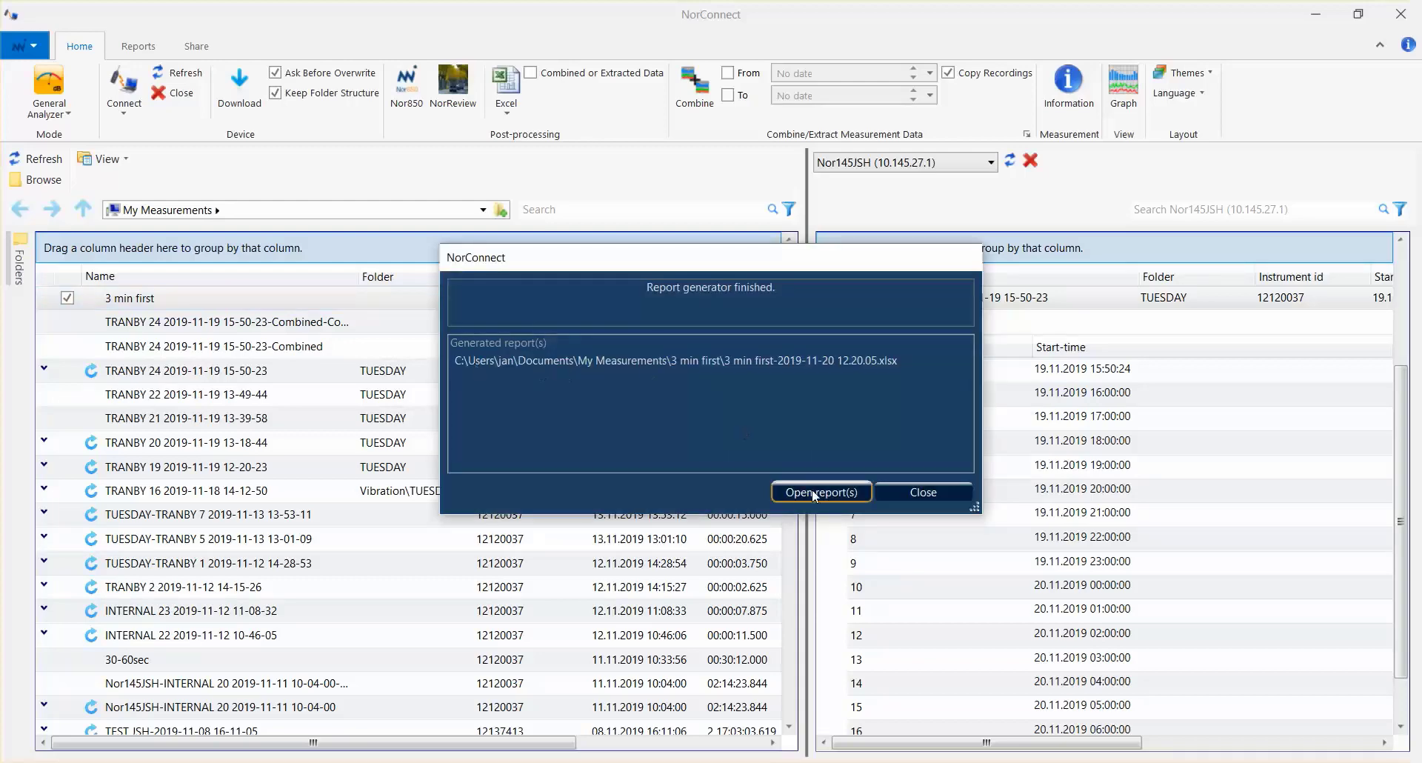
pyautogui.click(815, 494)
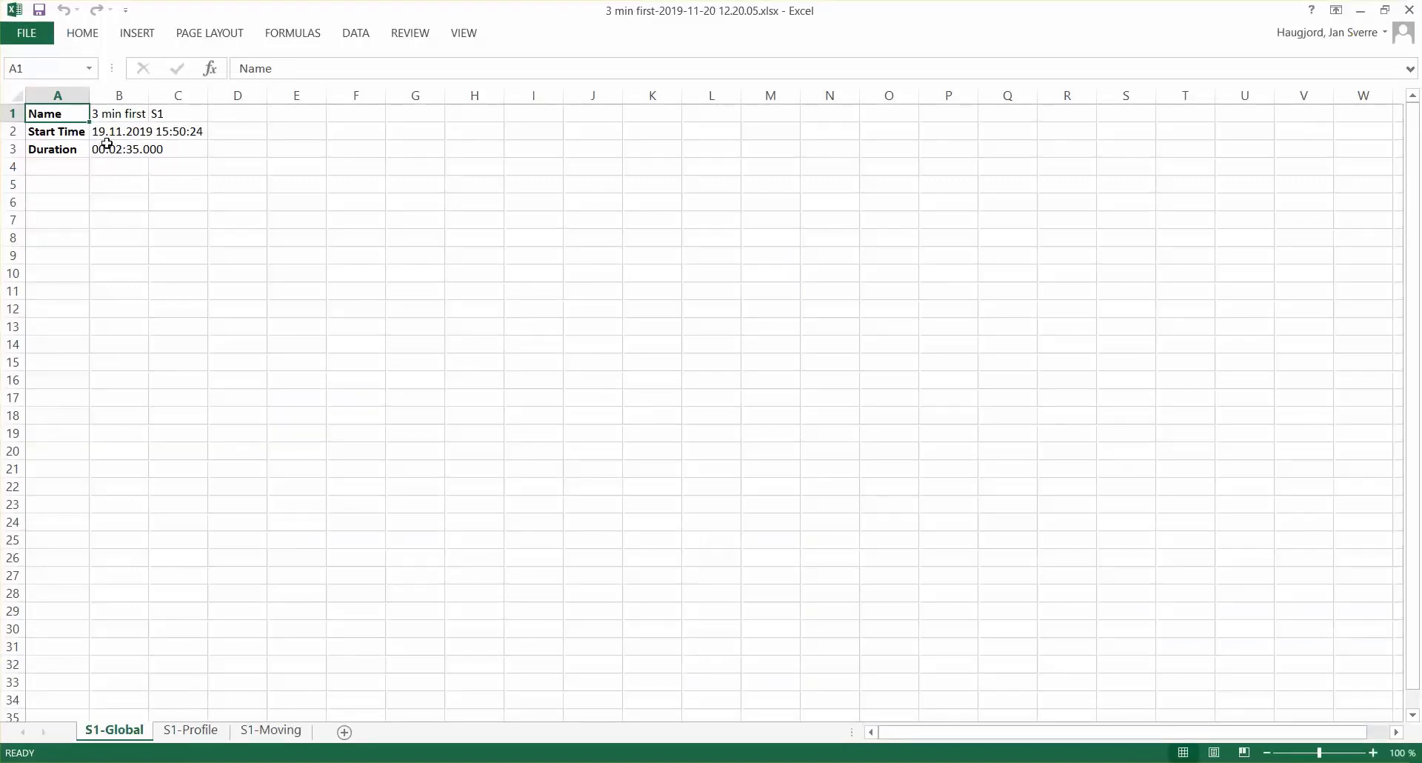
# - Review the S1-Profile and S1-Moving sheets of the report, including the moving levels further down the time history
pyautogui.click(194, 732)
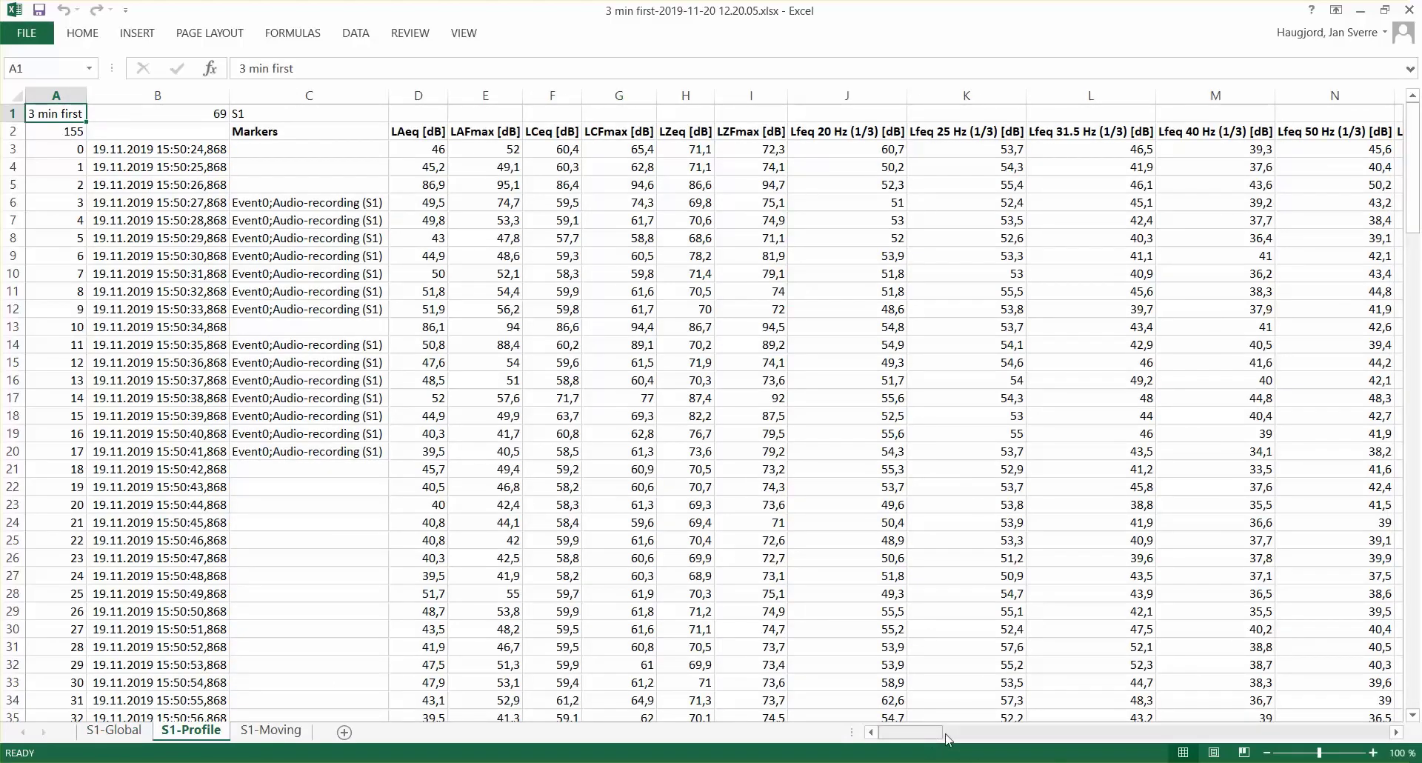
pyautogui.moveTo(934, 734)
pyautogui.mouseDown()
pyautogui.moveTo(1008, 713)
pyautogui.moveTo(1295, 710)
pyautogui.moveTo(926, 713)
pyautogui.mouseUp()
pyautogui.click(272, 731)
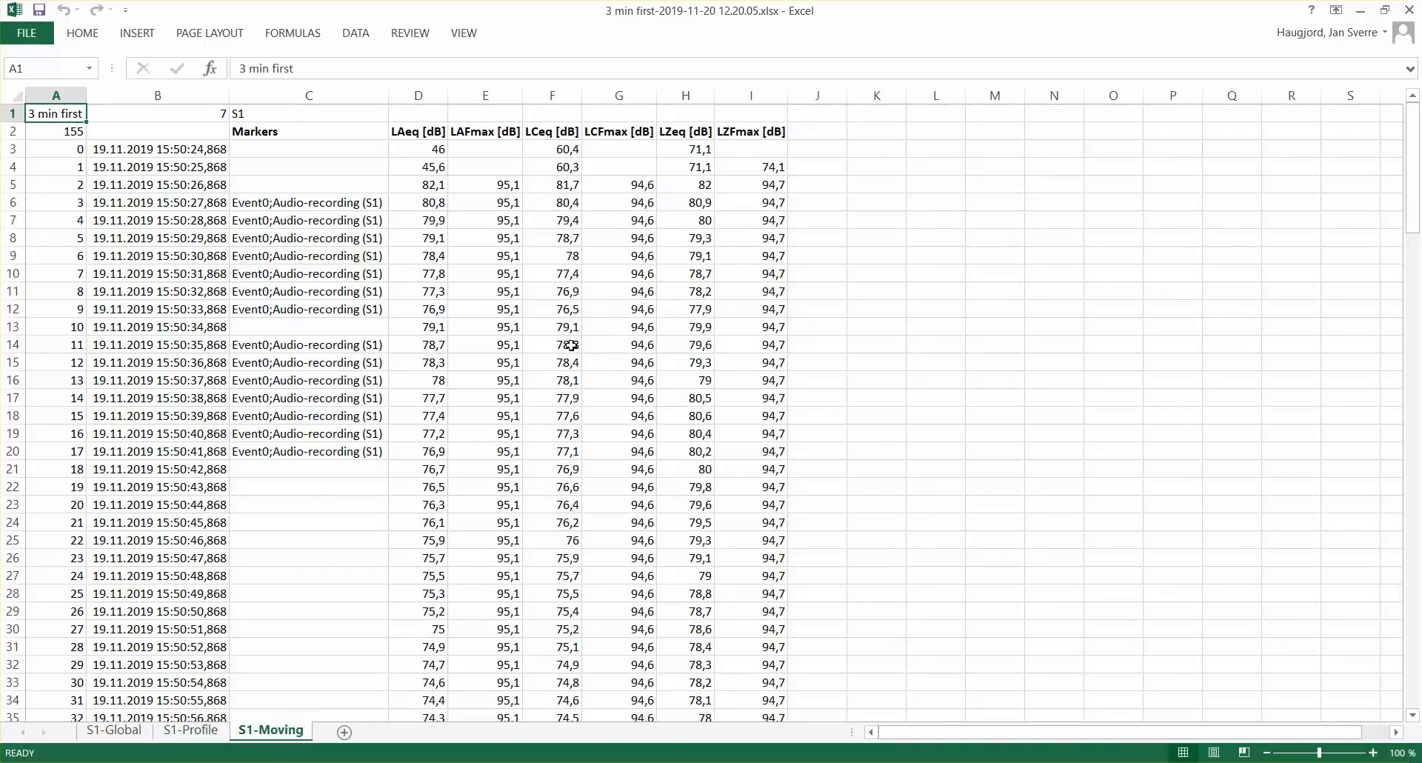
pyautogui.scroll(-11, 572, 345)
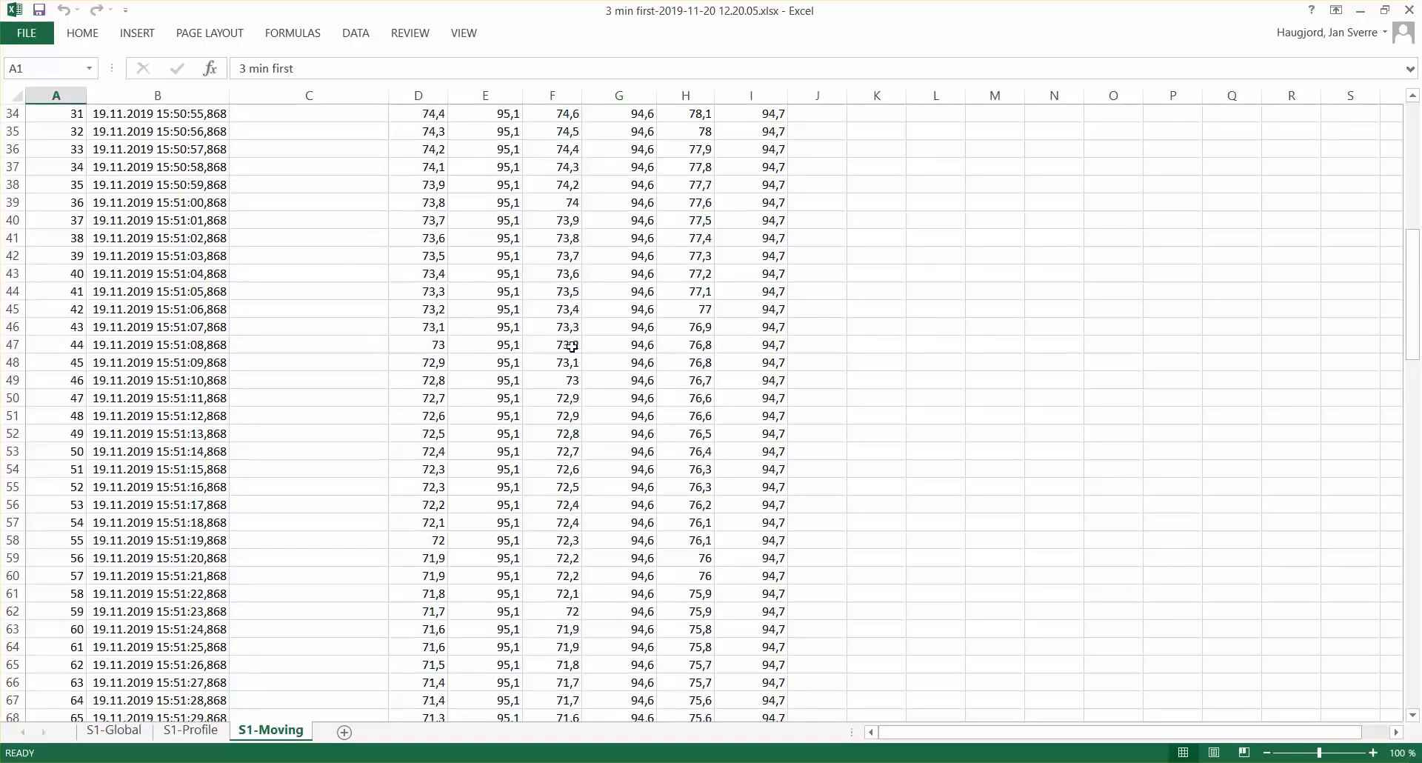
pyautogui.scroll(-17, 571, 345)
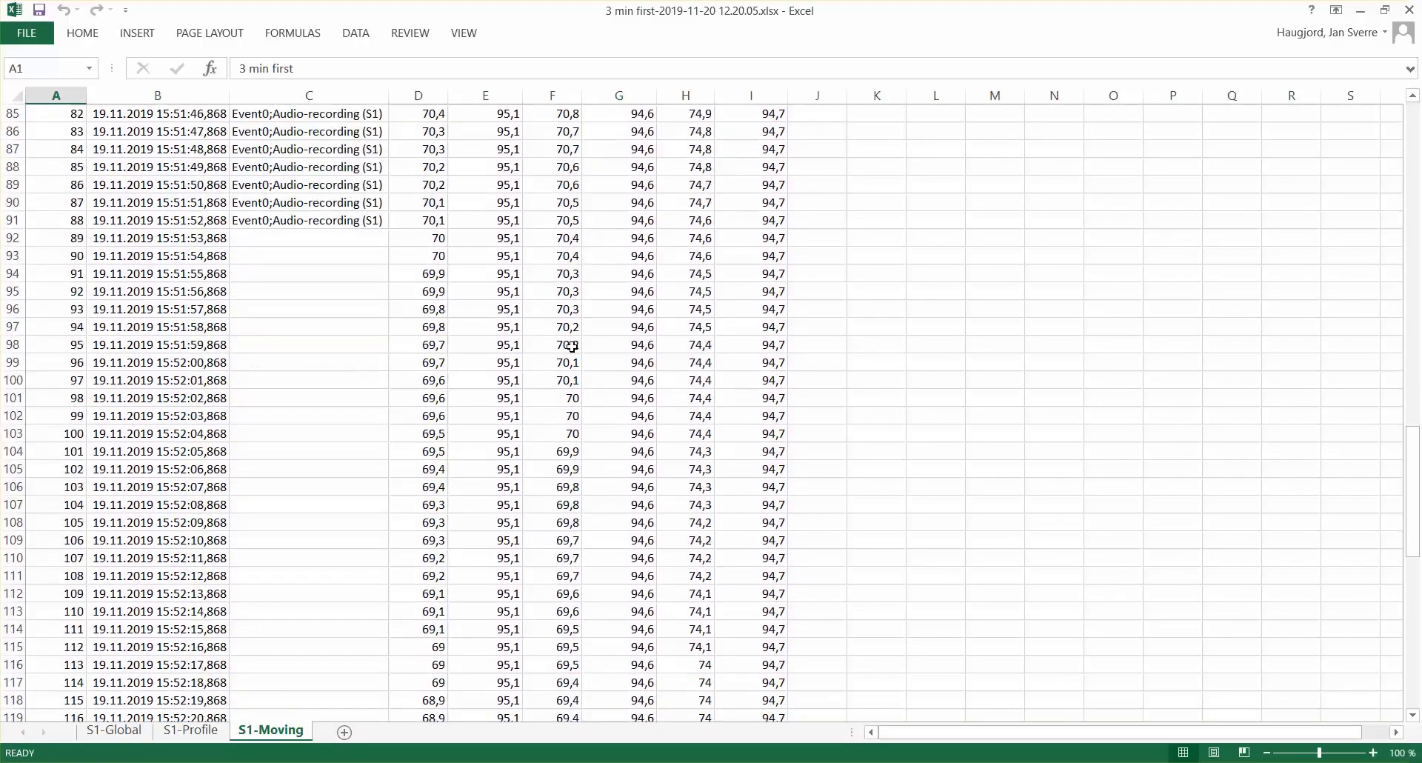
pyautogui.scroll(-3, 571, 345)
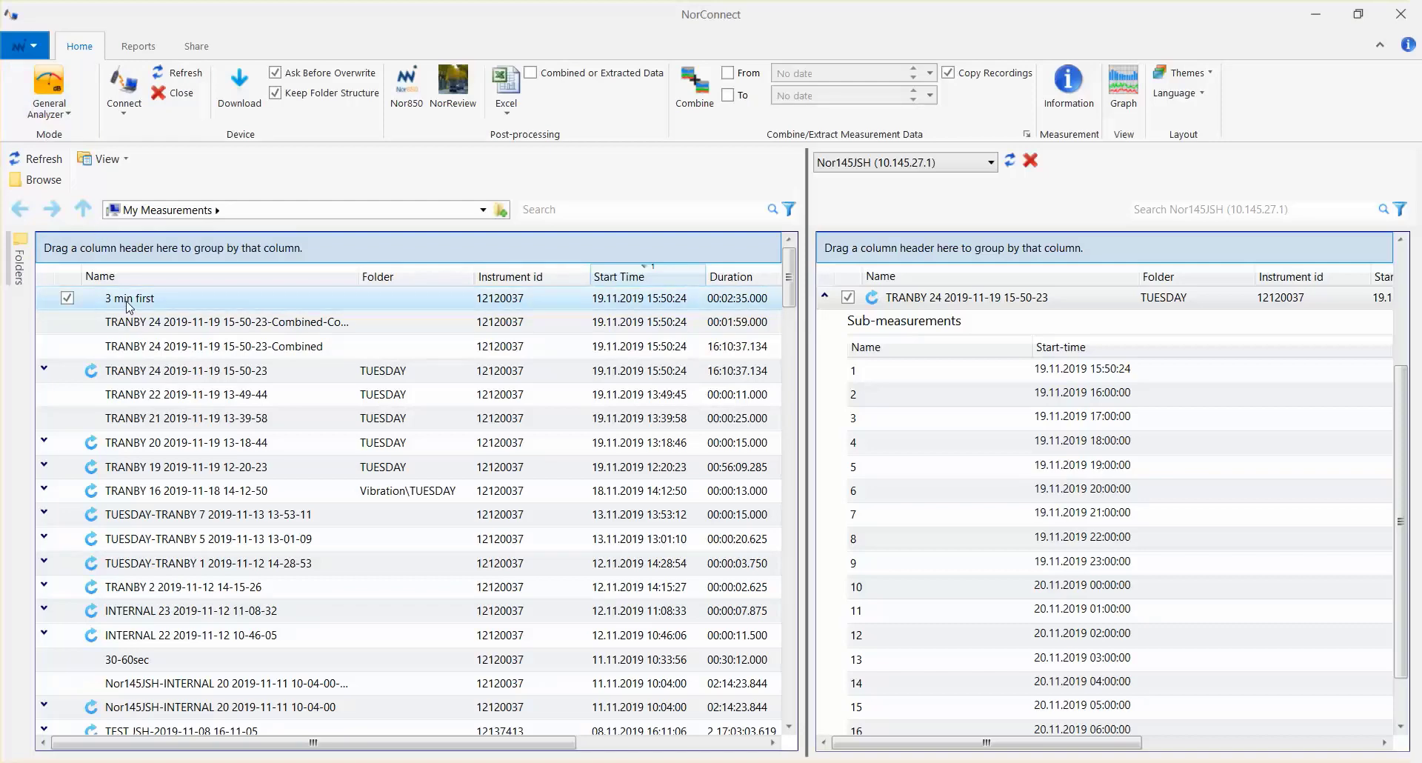
# - Switch NorConnect to Reports mode and send the report "3 min first-2019-11-20 12.20.05.xlsx" to a mail recipient
pyautogui.click(53, 96)
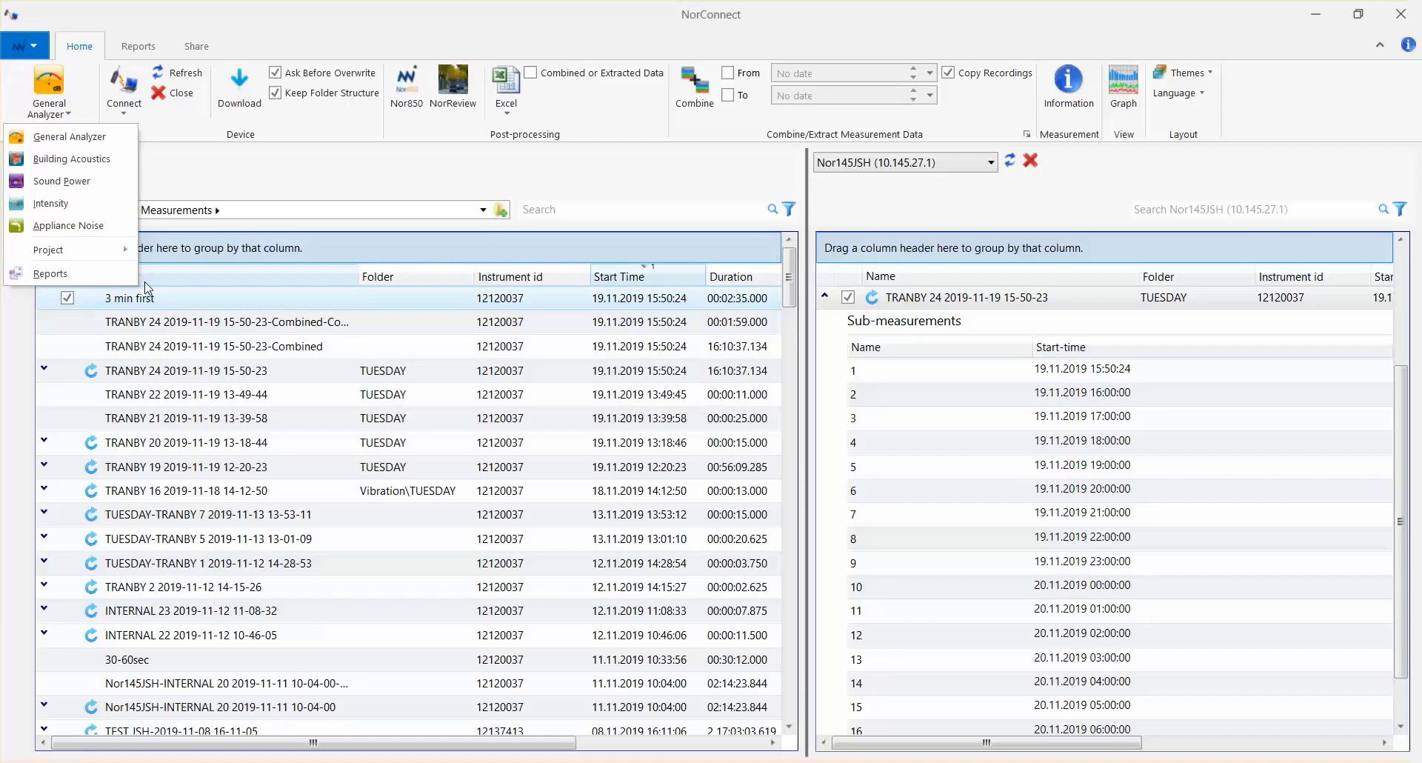
pyautogui.click(147, 296)
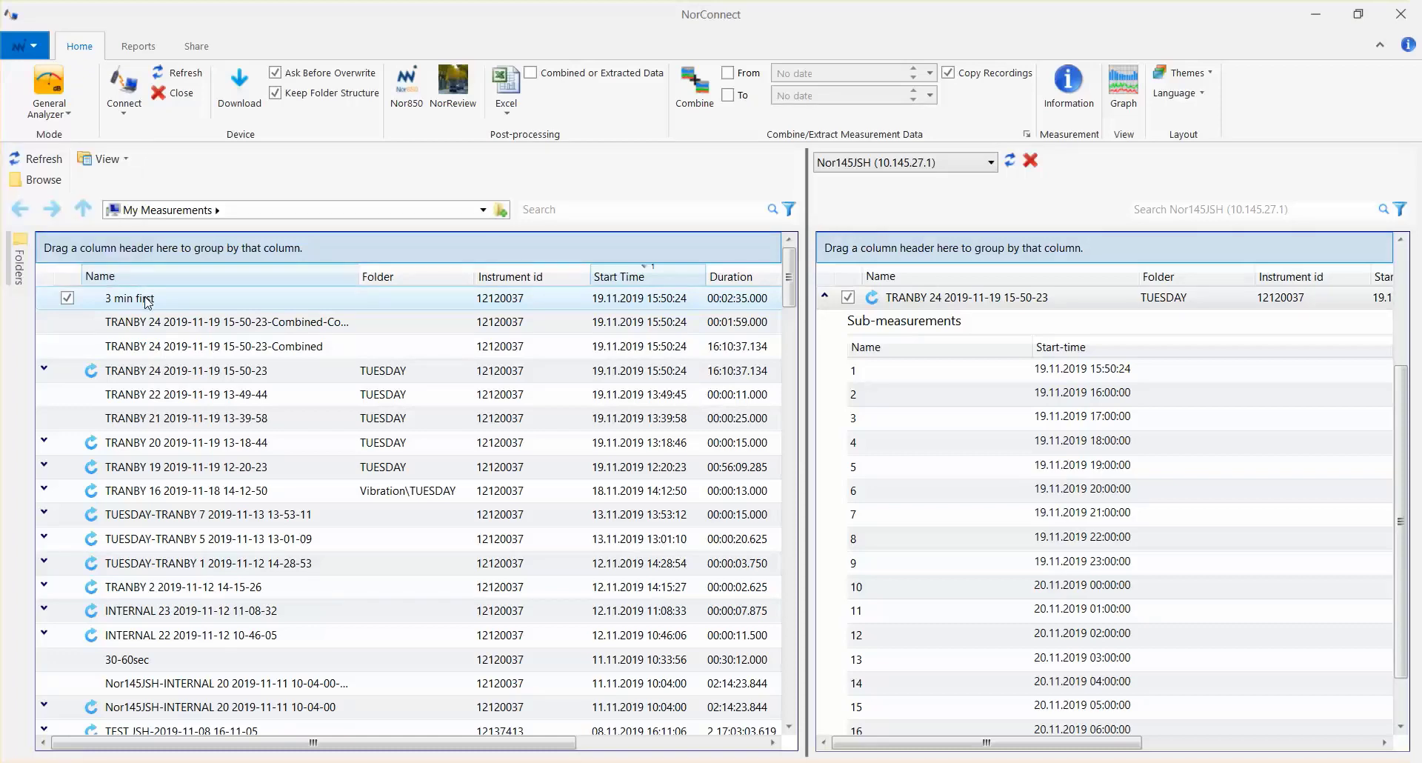
pyautogui.click(202, 300)
pyautogui.rightClick(202, 300)
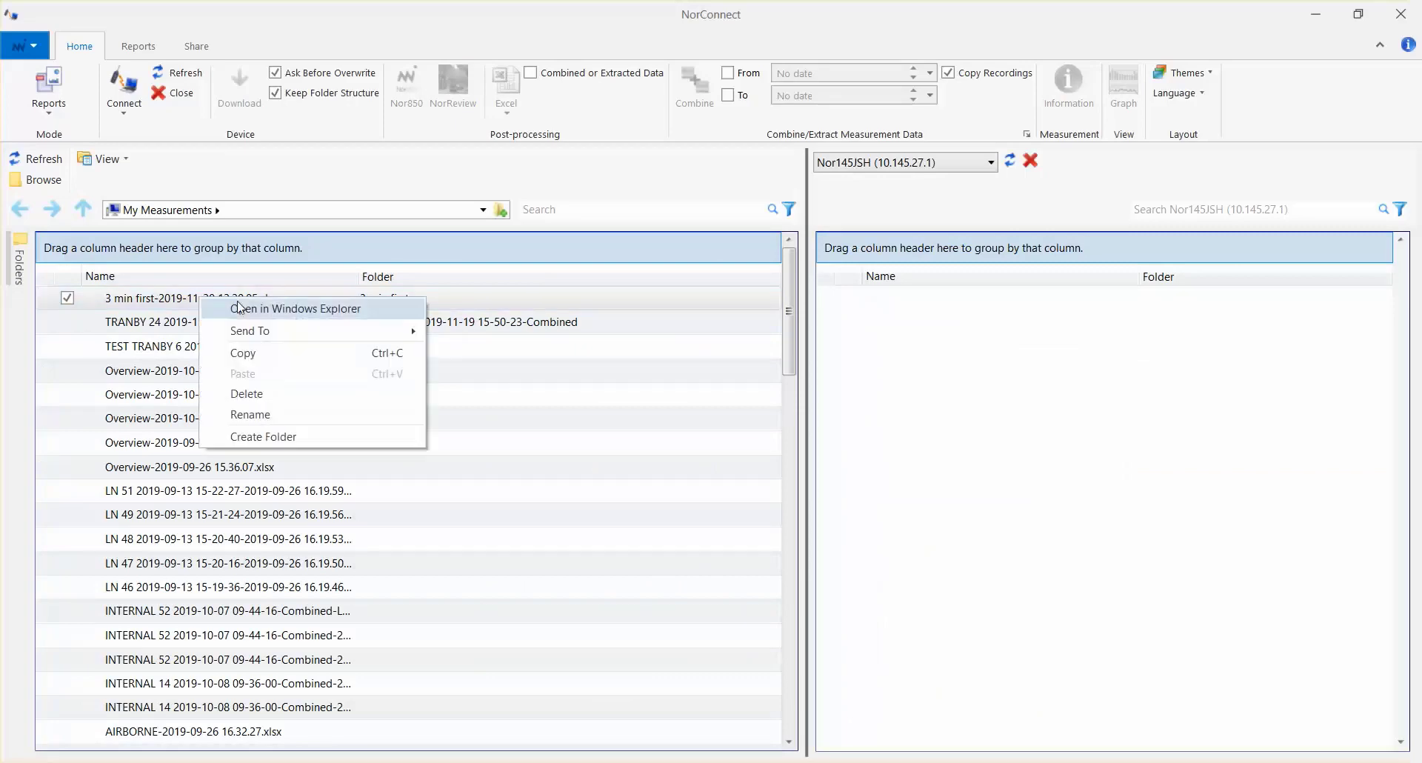
pyautogui.moveTo(314, 338)
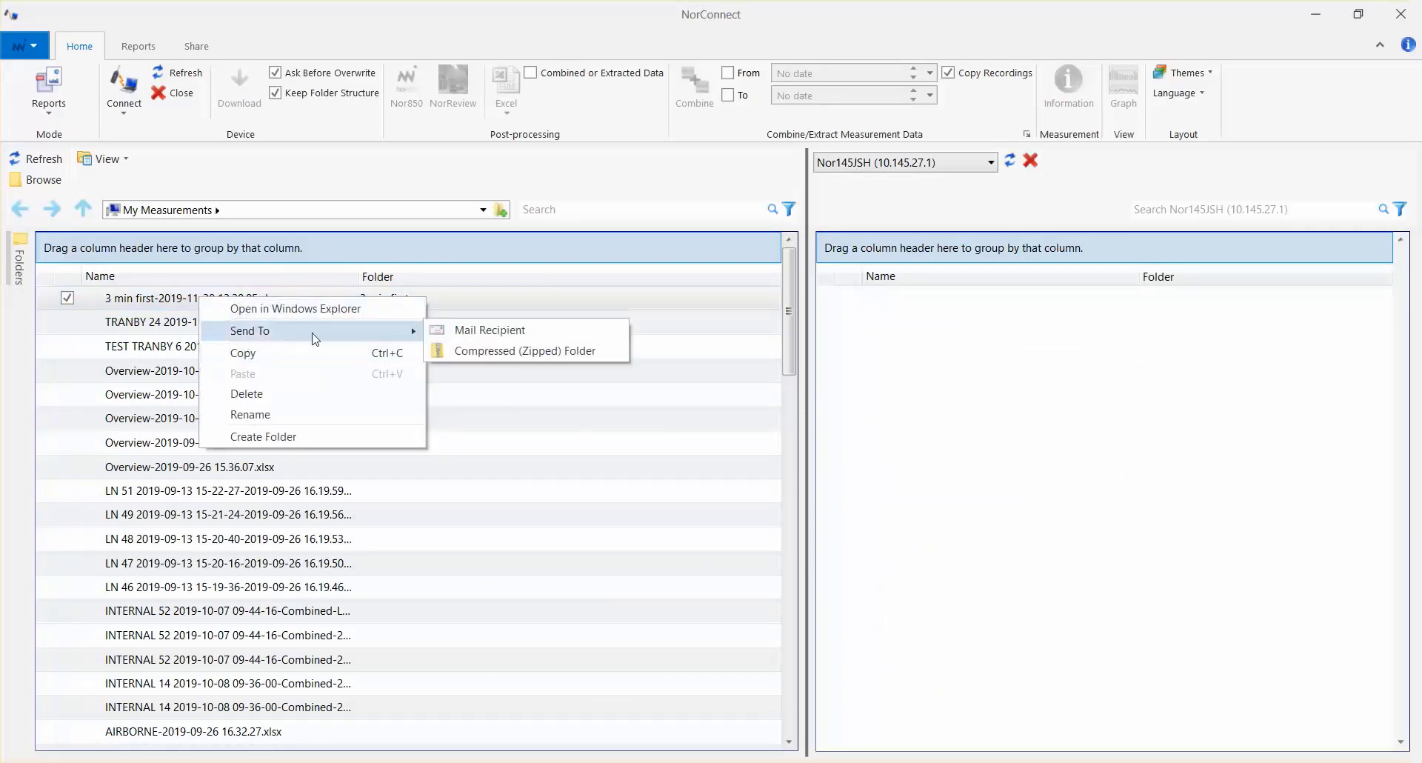
pyautogui.click(473, 332)
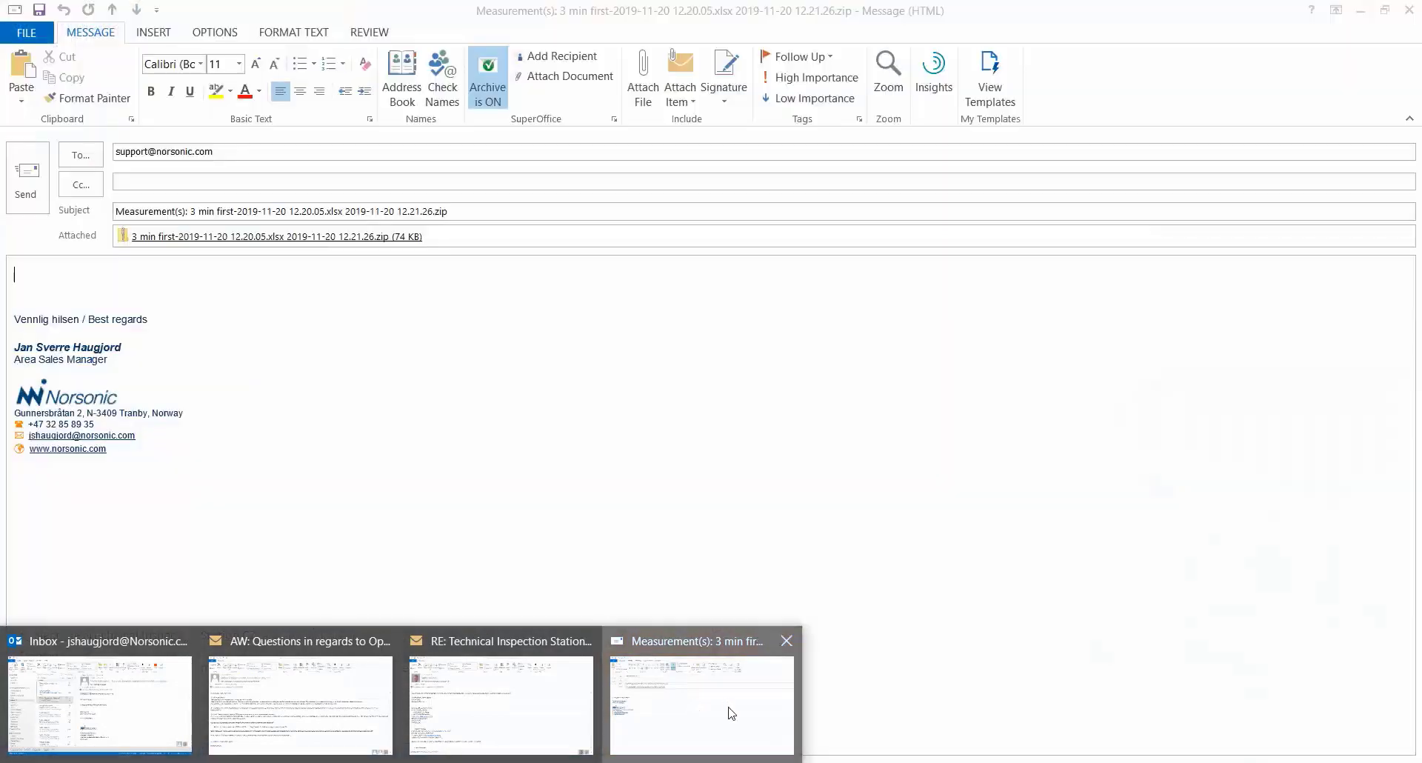
# - Bring up the Outlook message holding the zipped report and replace the default support recipient with the sender's own e-mail address
pyautogui.click(732, 713)
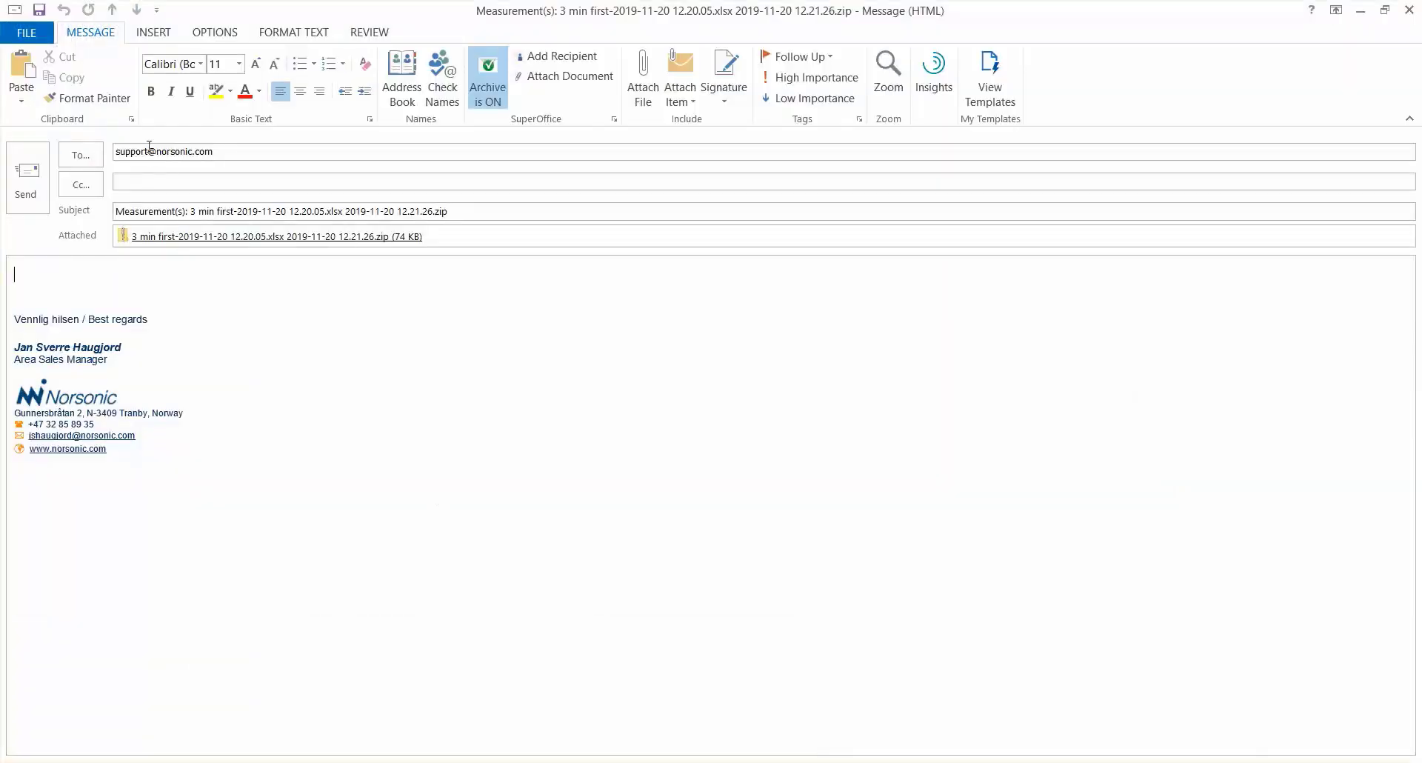
pyautogui.doubleClick(147, 152)
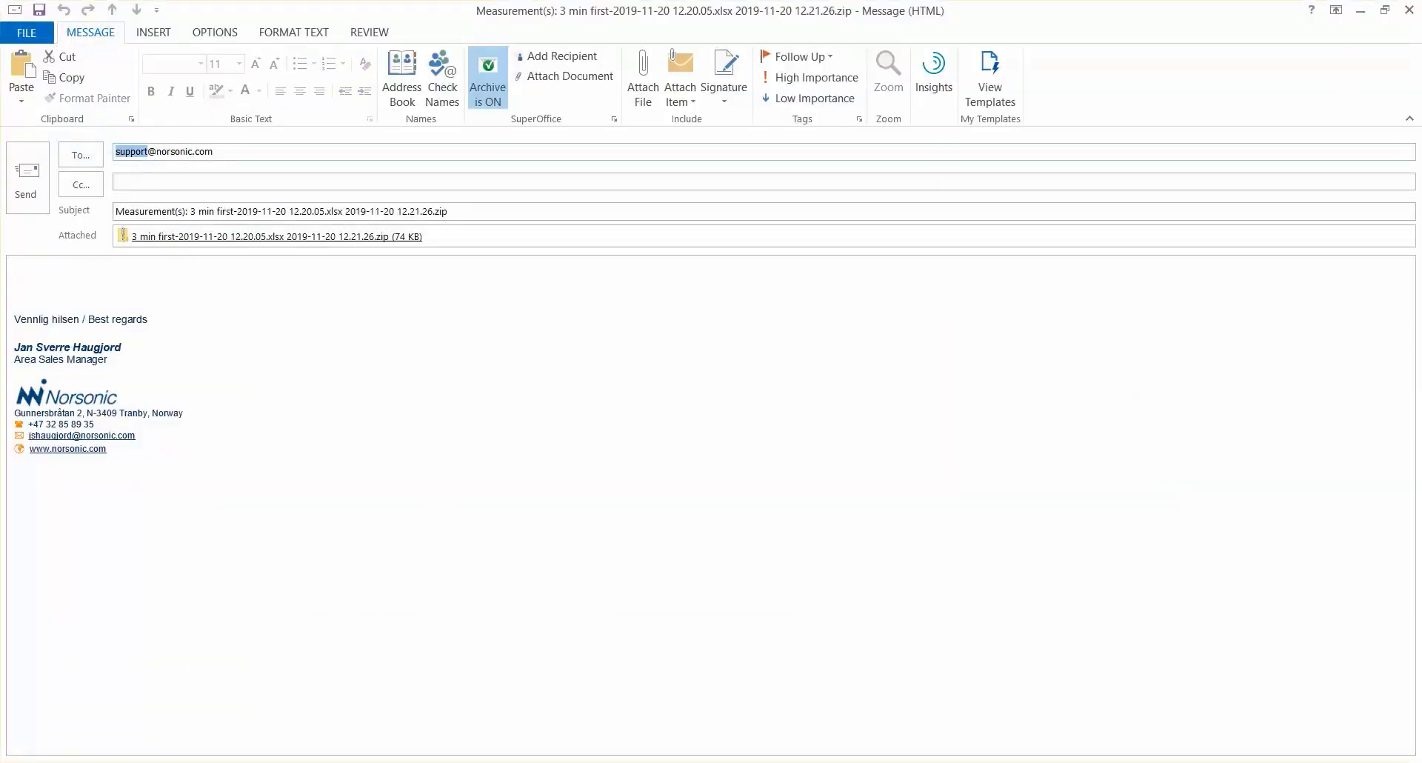
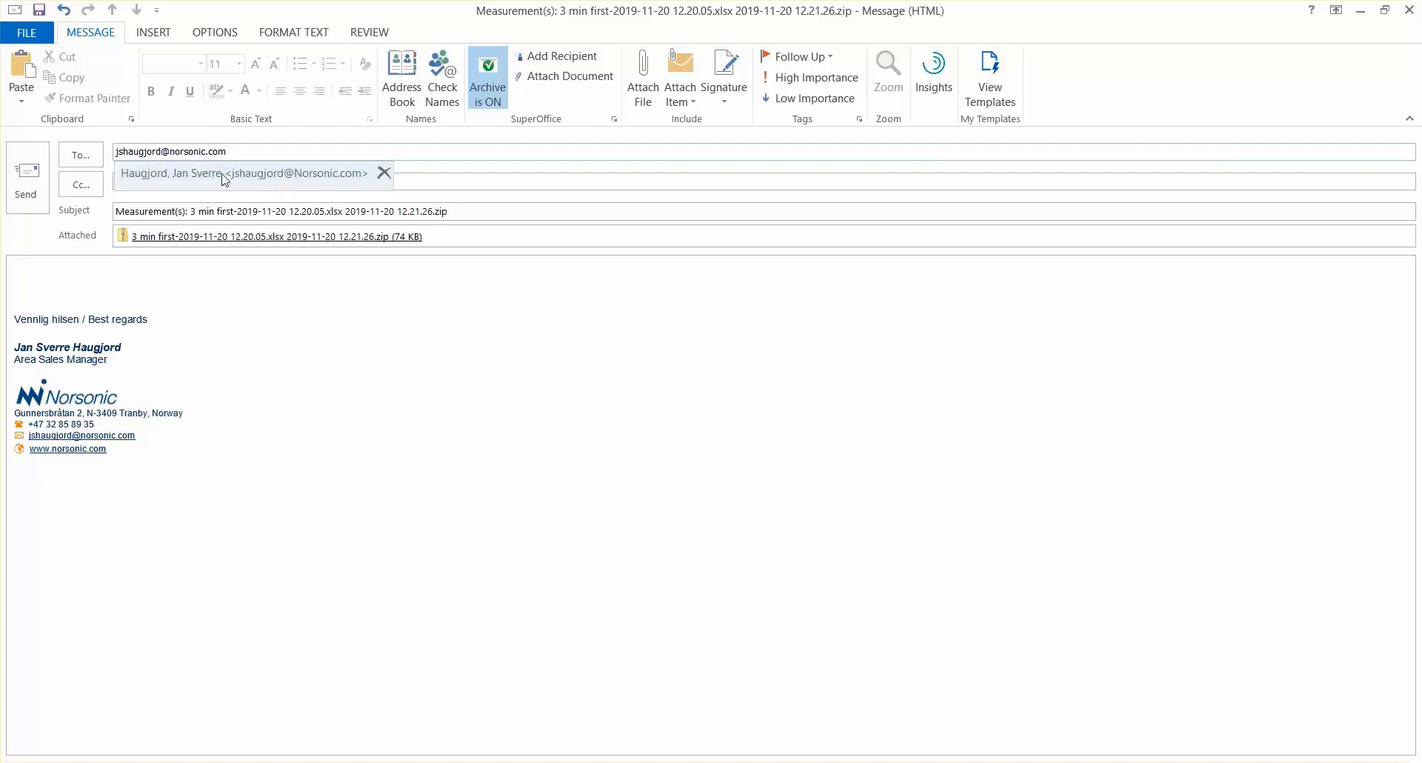
pyautogui.click(237, 178)
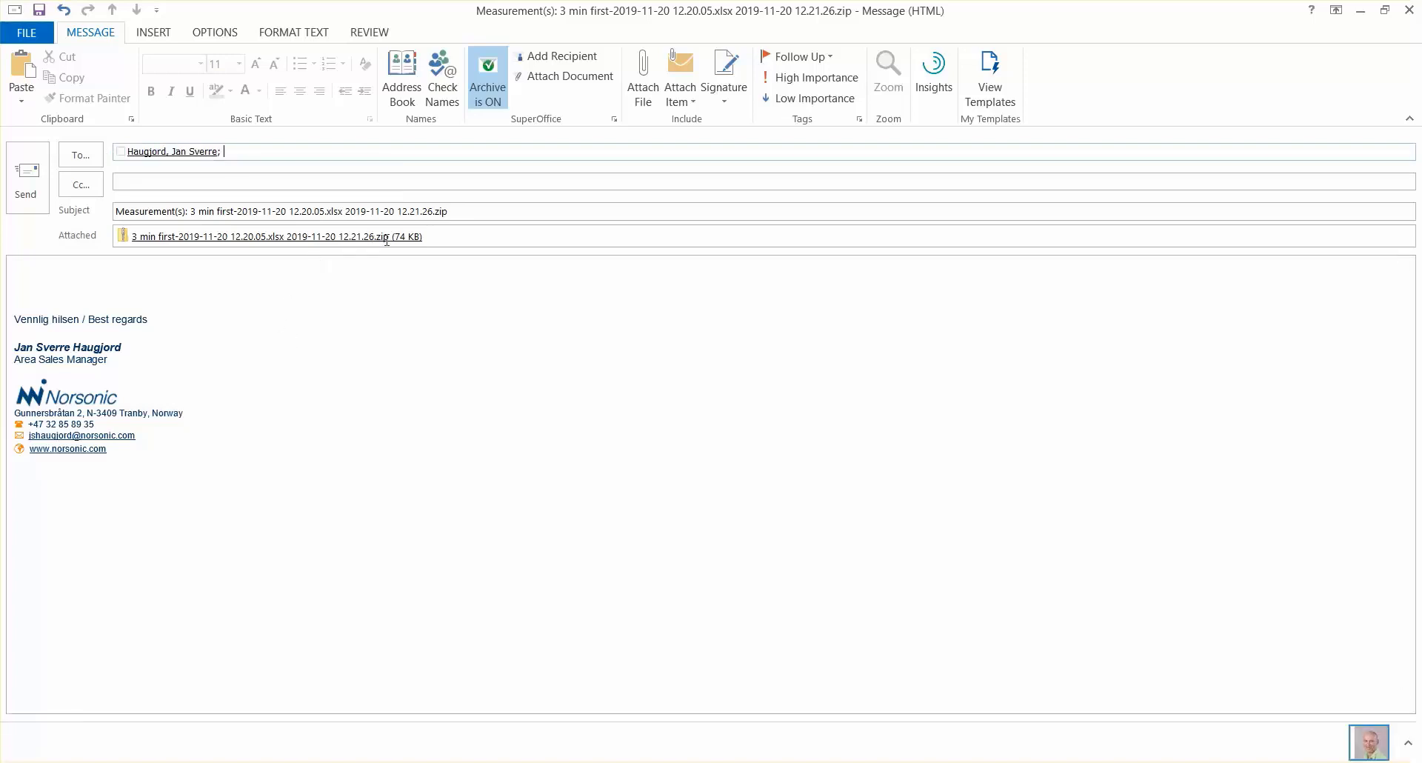